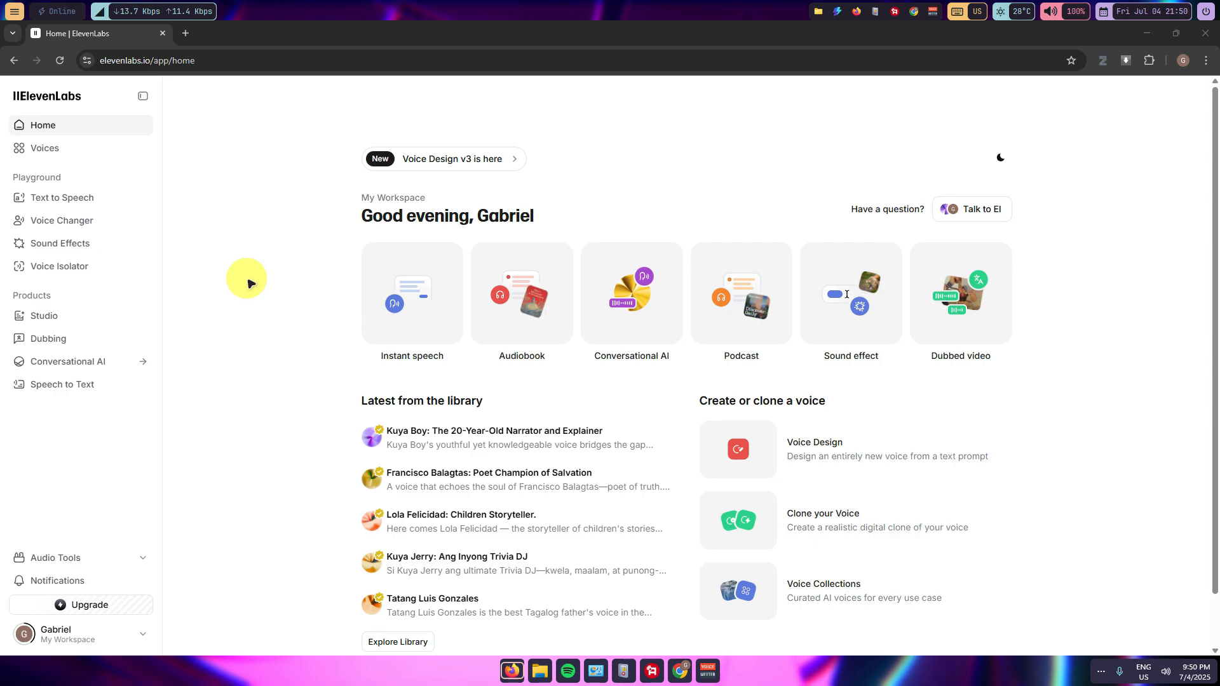
Open Text to Speech and enter "Hello!" followed by a second paragraph, "The Quick Brown Fox Jumps Over The Lazy Dog"
{"action": "left_click", "coordinate": [73, 197]}
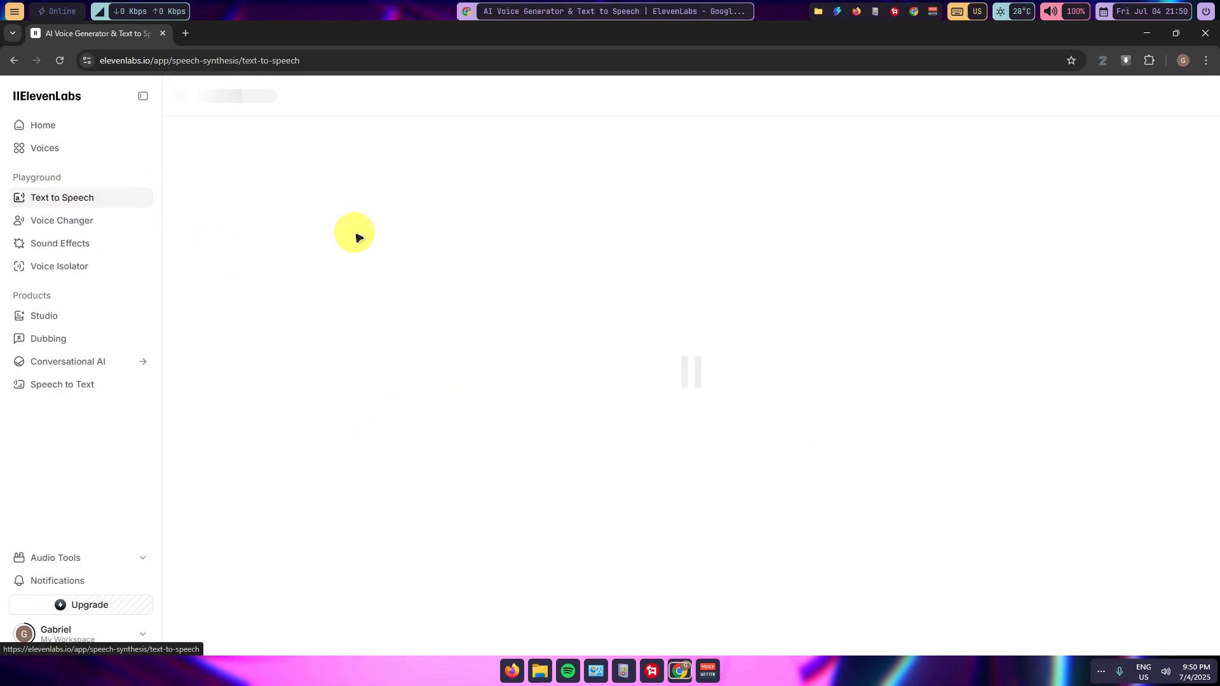
{"action": "key", "text": "ctrl+a"}
{"action": "key", "text": "BackSpace"}
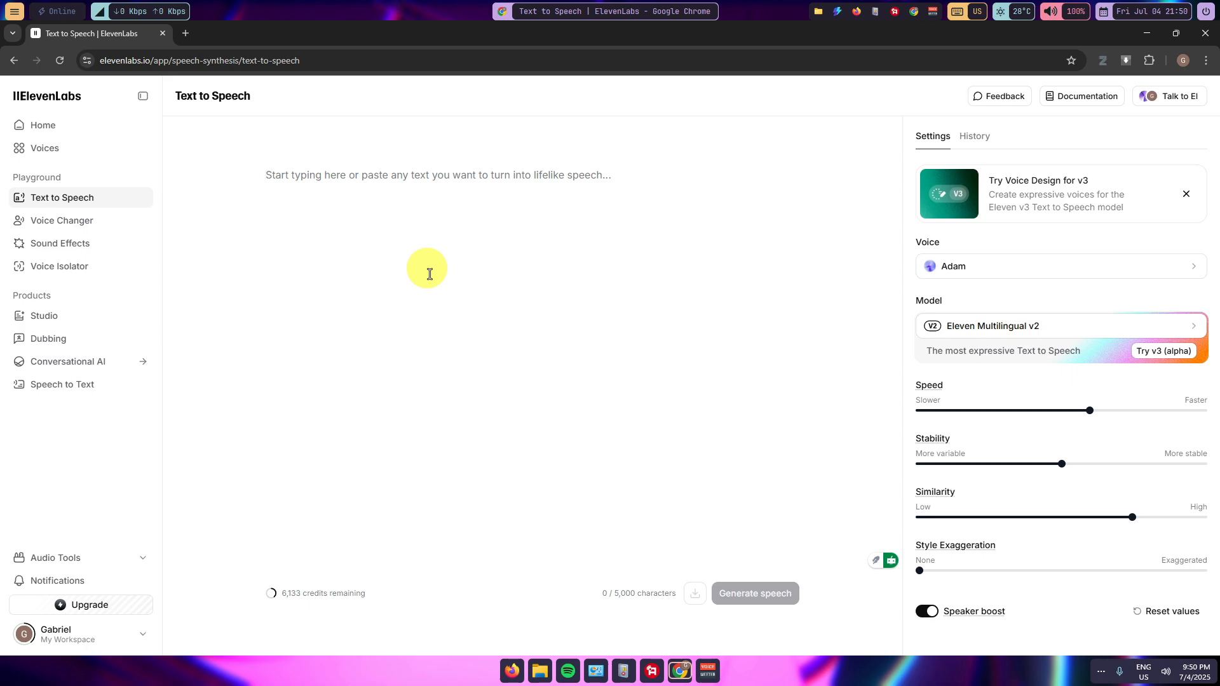
{"action": "type", "text": "Hello!"}
{"action": "key", "text": "Return"}
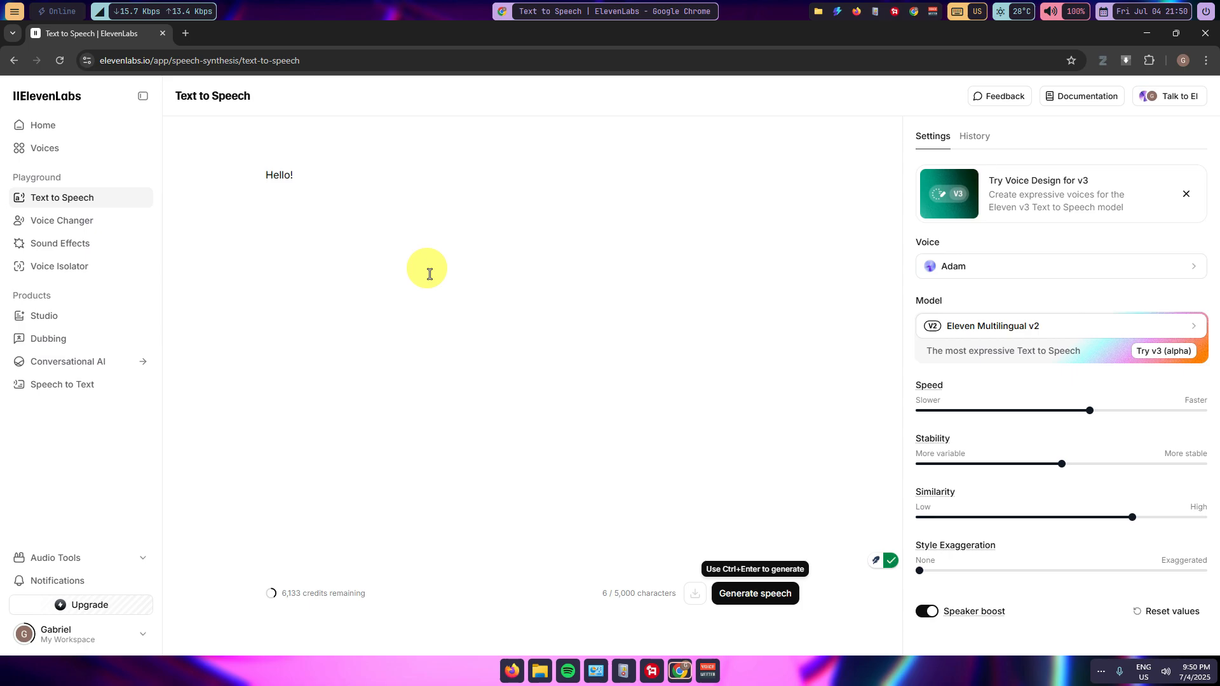
{"action": "type", "text": "The Quick "}
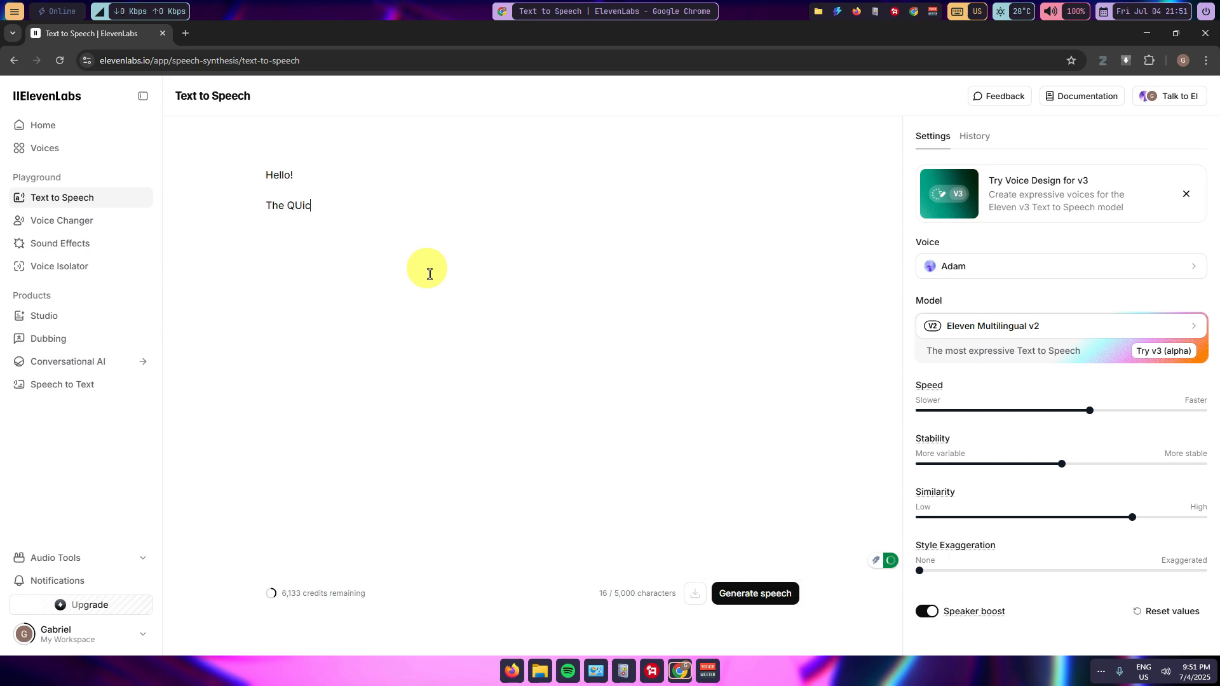
{"action": "type", "text": "Brown Fox Jum"}
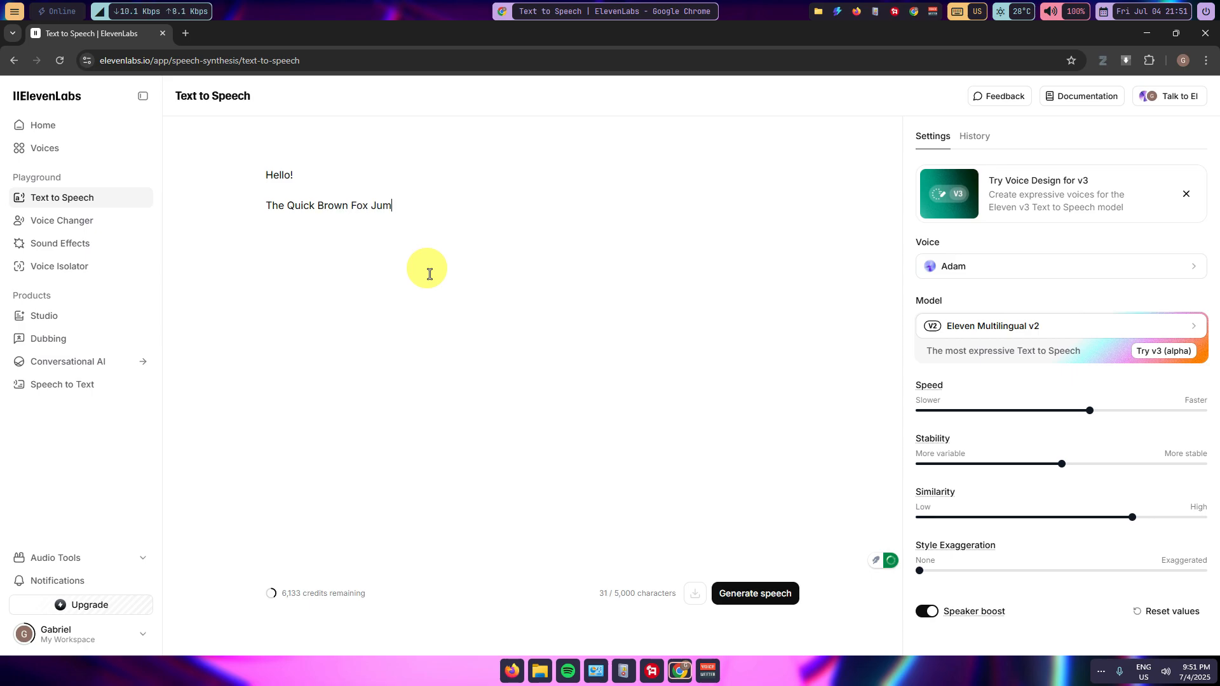
{"action": "type", "text": "ps Over The La"}
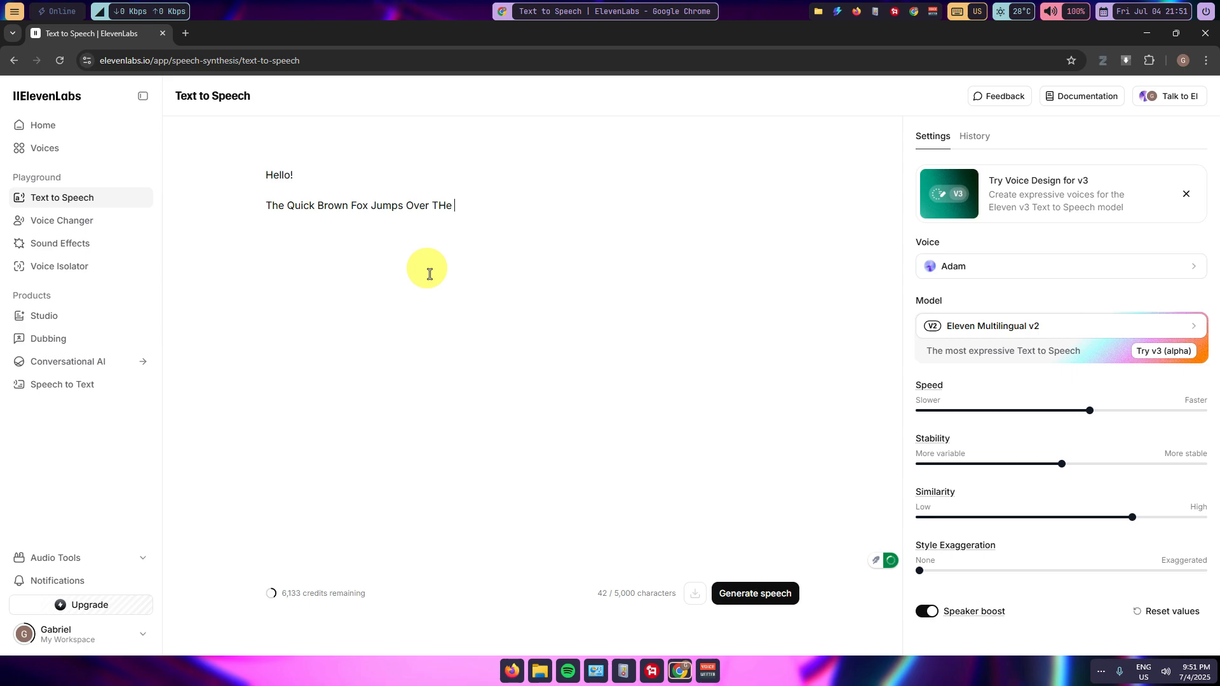
{"action": "type", "text": "zy Dog"}
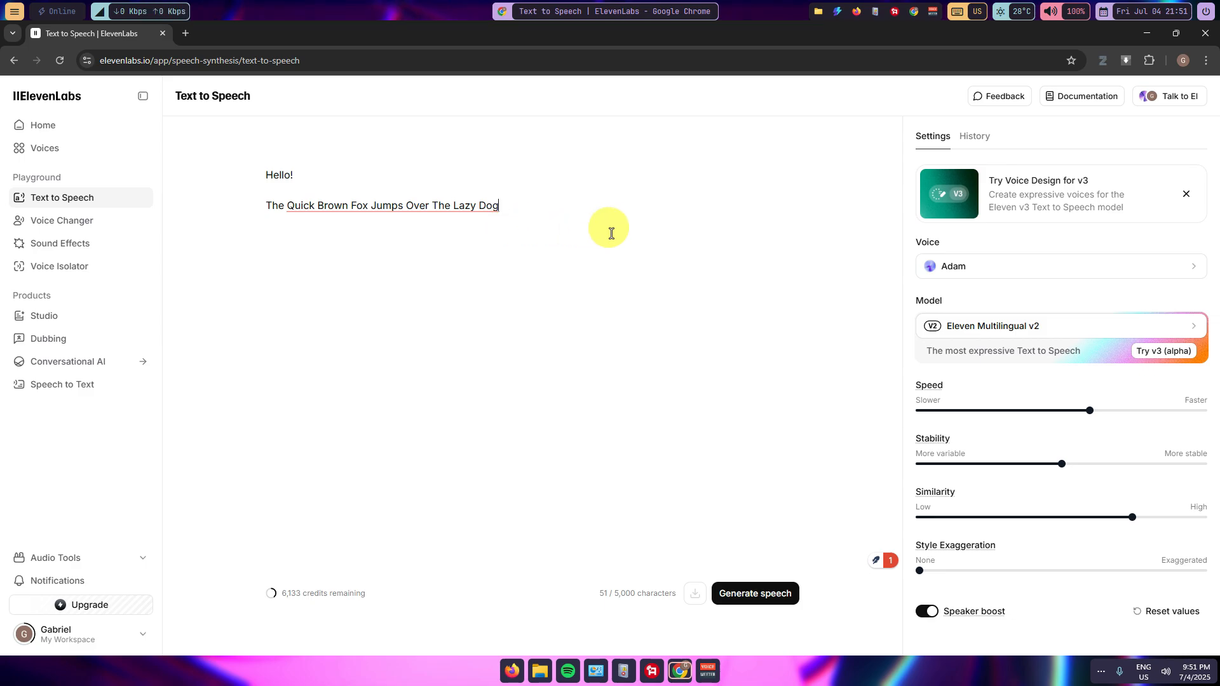
Dismiss the Voice Design for v3 promotion and look through the list of default voices
{"action": "left_click", "coordinate": [1186, 194]}
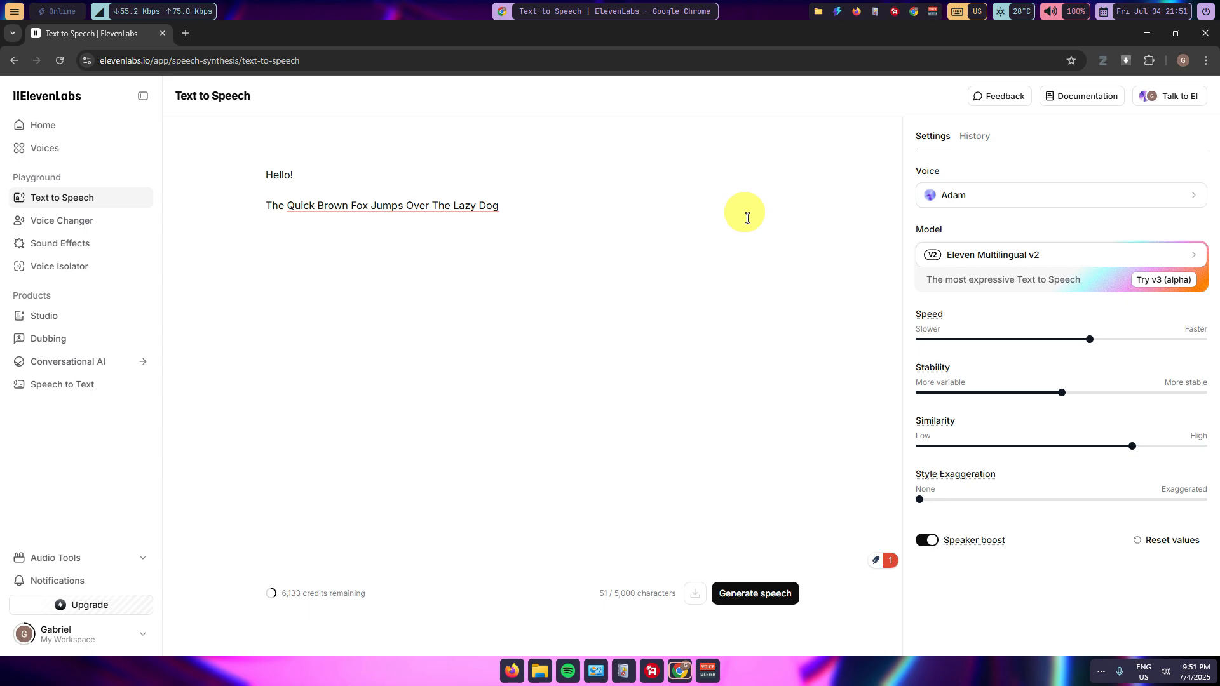
{"action": "left_click", "coordinate": [1000, 196]}
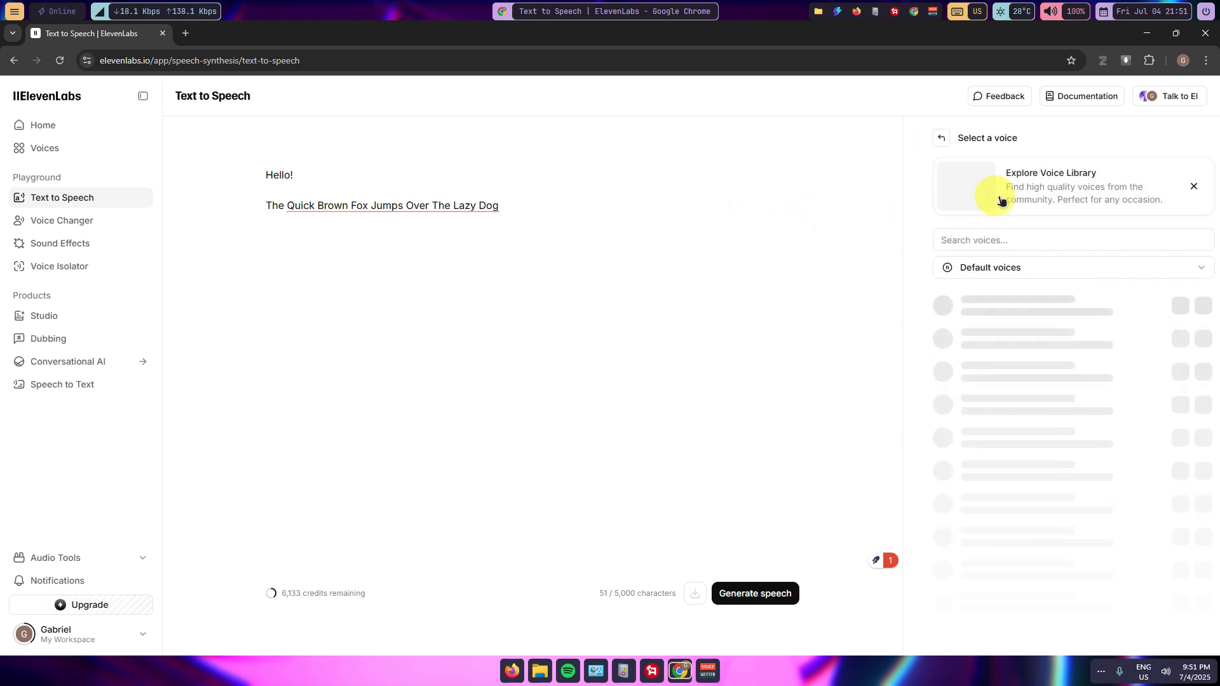
{"action": "scroll", "coordinate": [1028, 350], "scroll_direction": "down", "scroll_amount": 5}
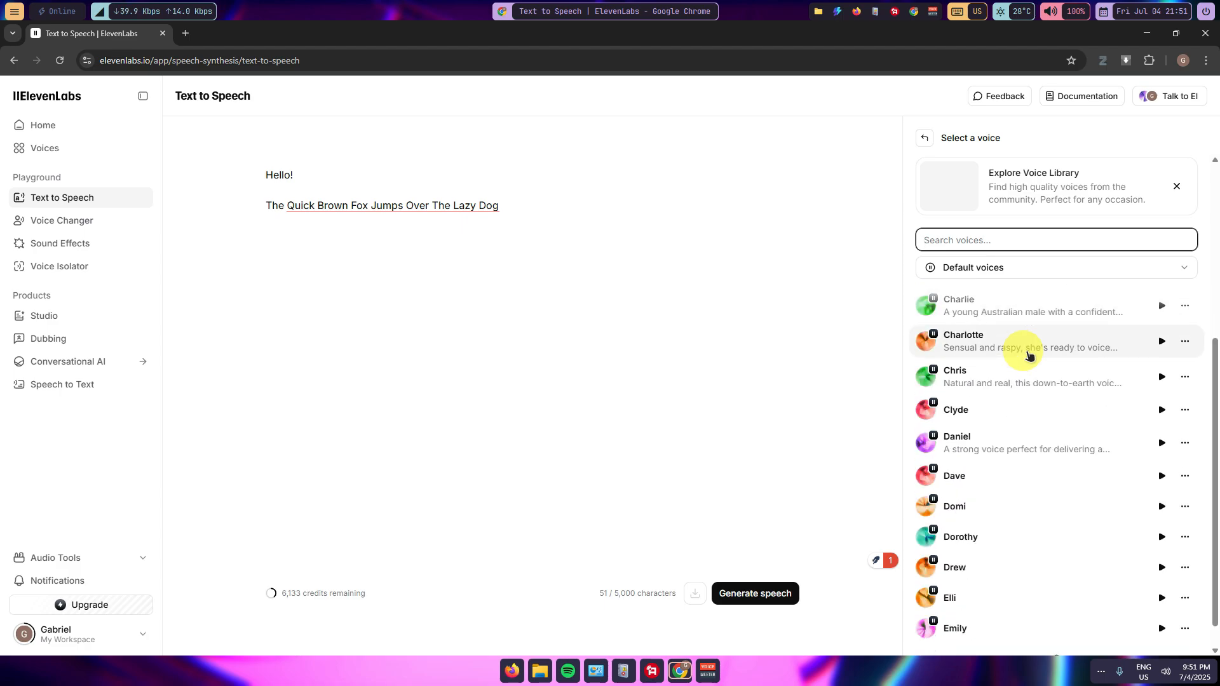
{"action": "scroll", "coordinate": [1029, 354], "scroll_direction": "down", "scroll_amount": 6}
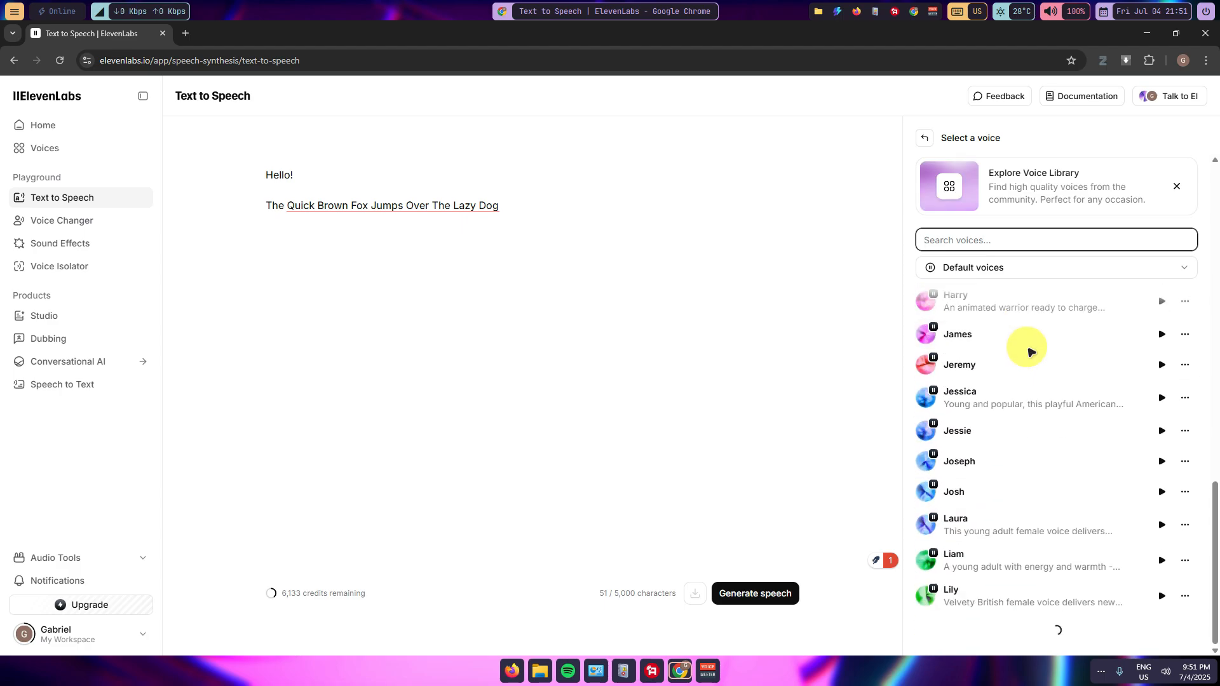
{"action": "scroll", "coordinate": [1033, 347], "scroll_direction": "down", "scroll_amount": 8}
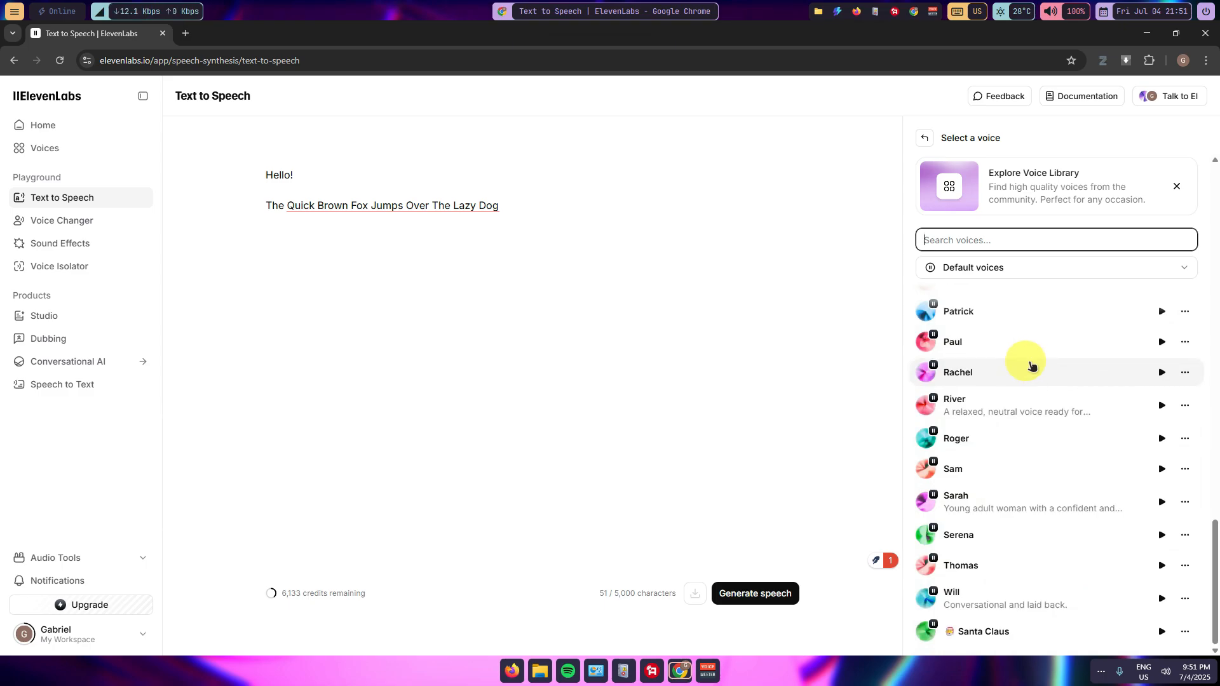
{"action": "scroll", "coordinate": [1045, 384], "scroll_direction": "up", "scroll_amount": 15}
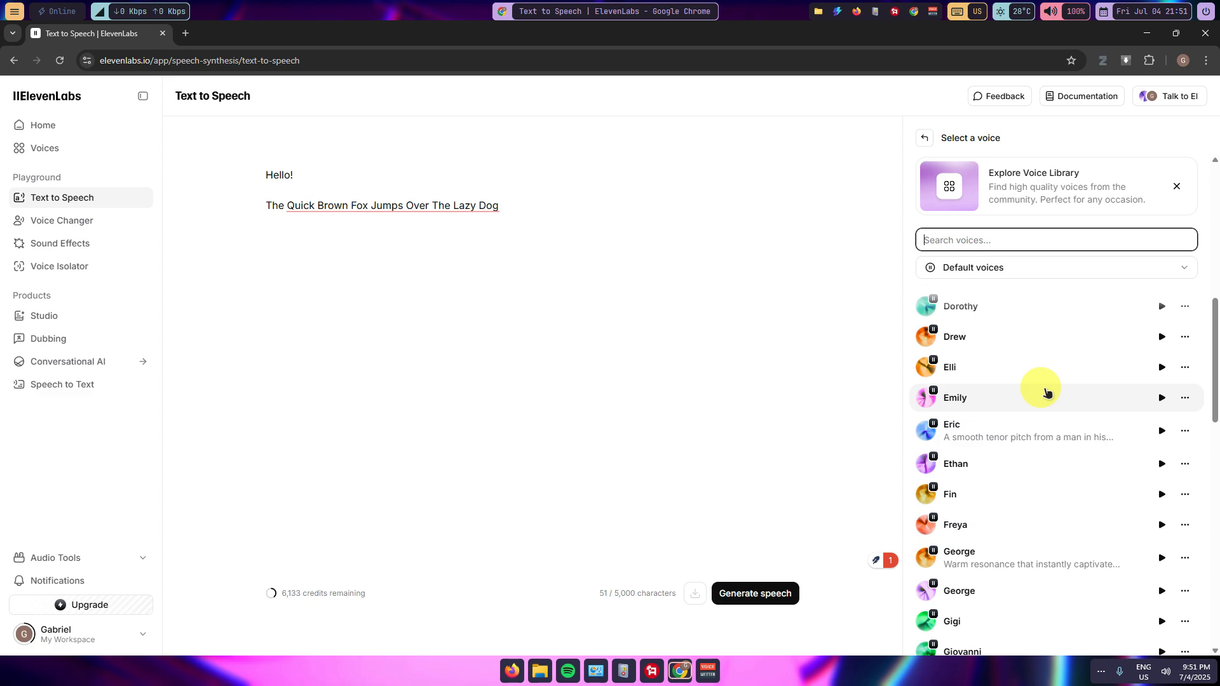
{"action": "scroll", "coordinate": [1047, 392], "scroll_direction": "up", "scroll_amount": 8}
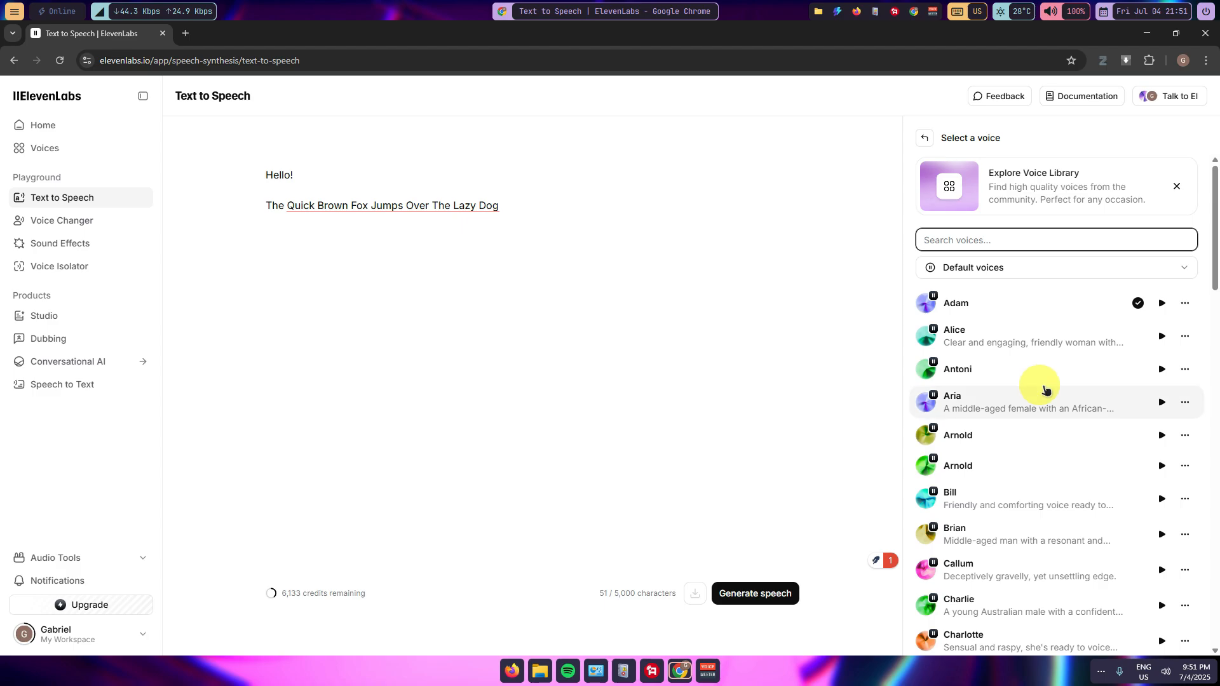
{"action": "scroll", "coordinate": [1049, 387], "scroll_direction": "down", "scroll_amount": 5}
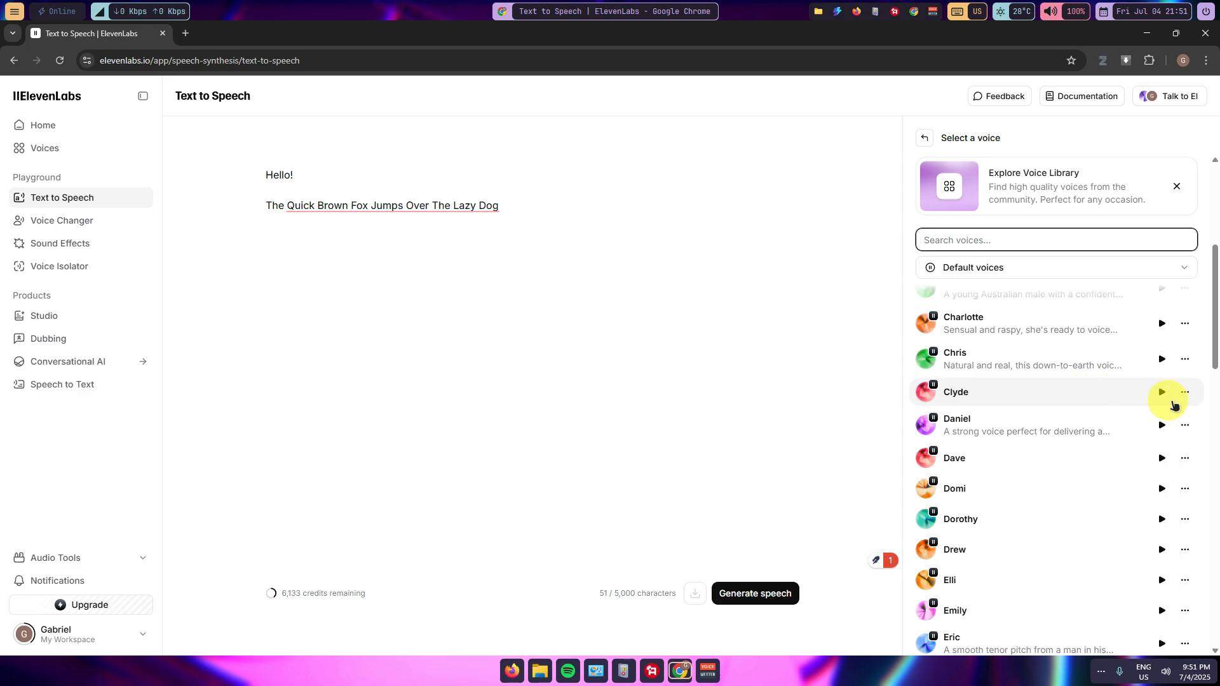
{"action": "scroll", "coordinate": [1157, 401], "scroll_direction": "up", "scroll_amount": 5}
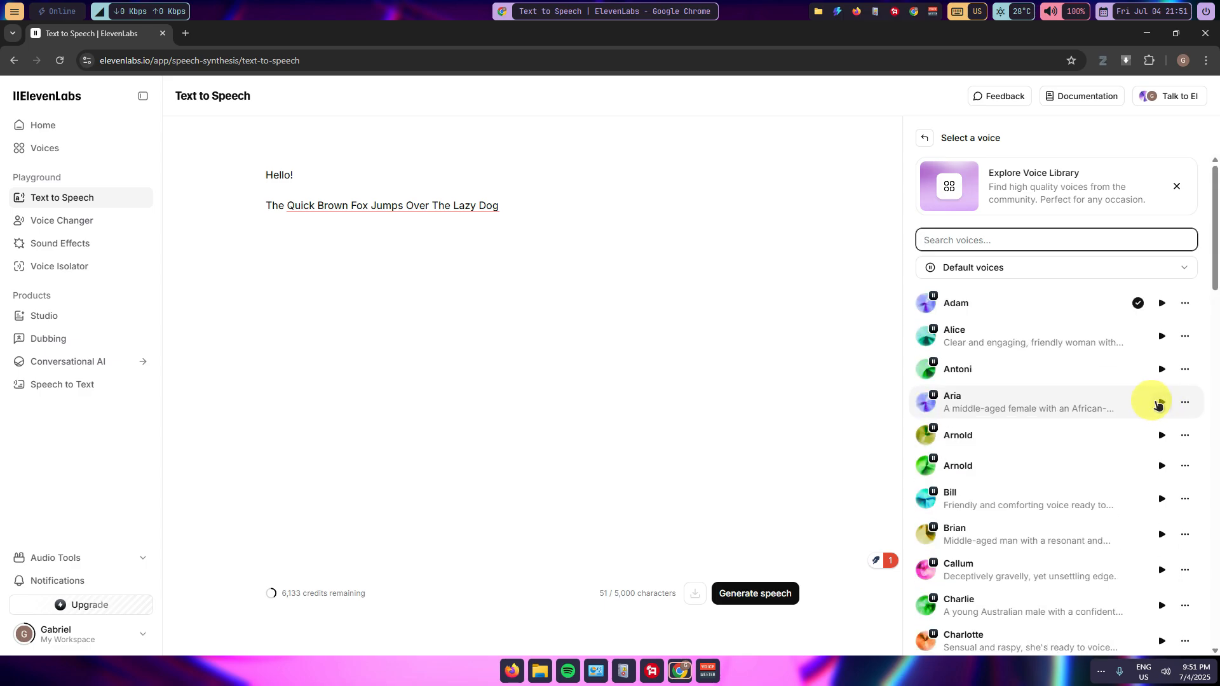
Preview the default voices Adam and Chris, and select Chris as the speech voice
{"action": "left_click", "coordinate": [1161, 304]}
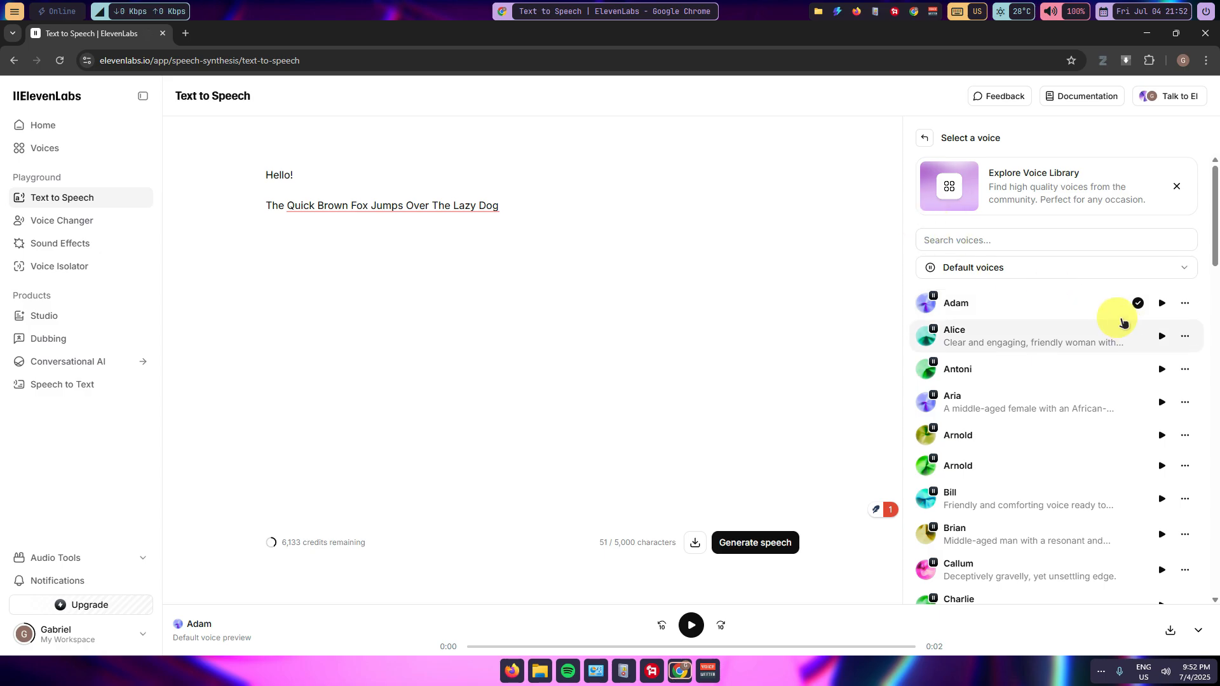
{"action": "scroll", "coordinate": [1029, 427], "scroll_direction": "down", "scroll_amount": 3}
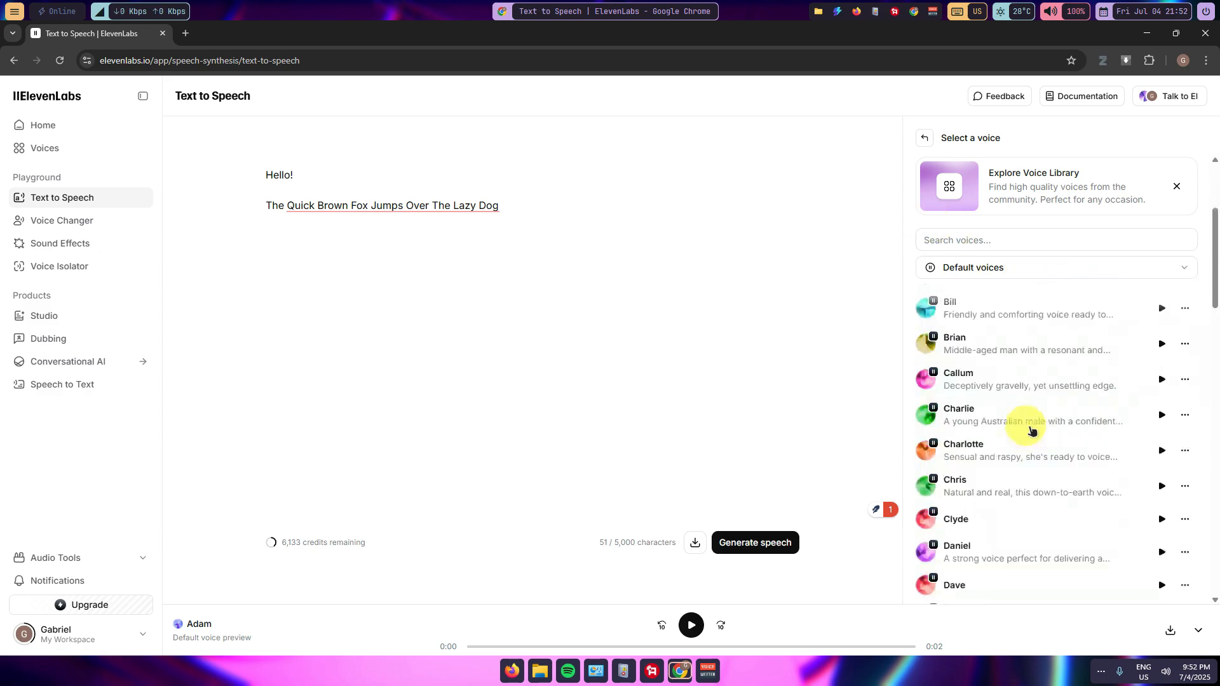
{"action": "left_click", "coordinate": [1161, 486]}
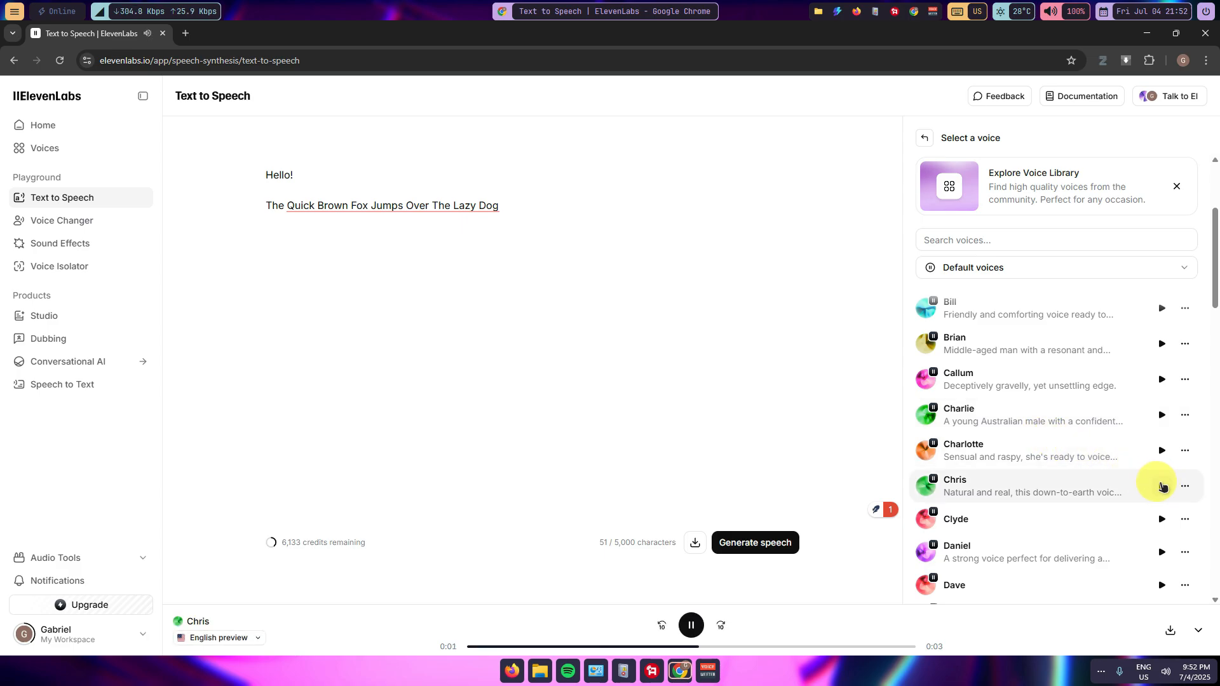
{"action": "left_click", "coordinate": [1010, 487]}
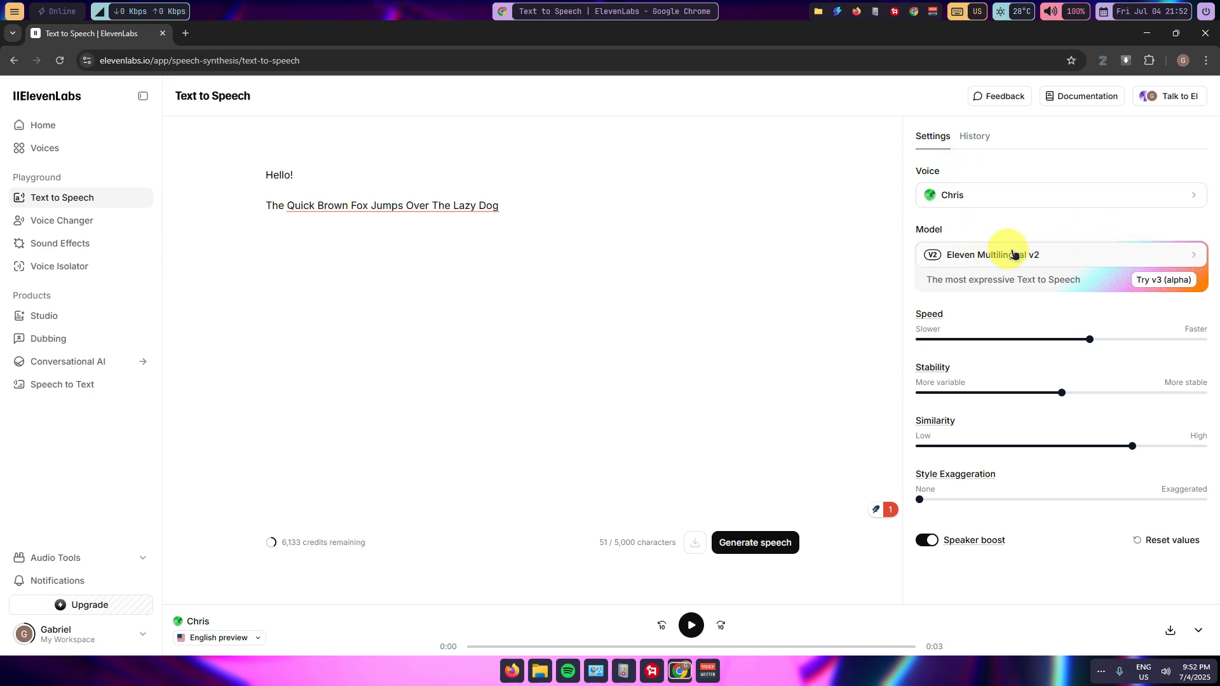
Show all available speech models, compare their descriptions and supported languages, and return to the settings without changing the model
{"action": "left_click", "coordinate": [1080, 256]}
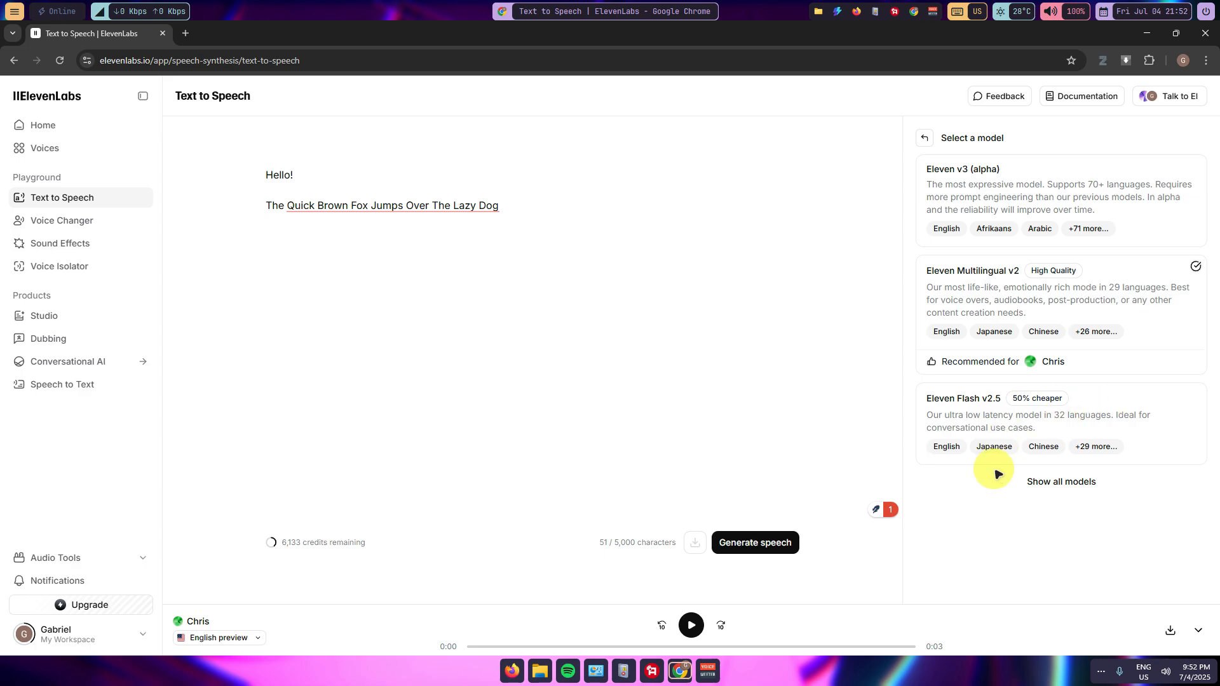
{"action": "left_click", "coordinate": [1051, 483]}
{"action": "scroll", "coordinate": [1055, 438], "scroll_direction": "down", "scroll_amount": 5}
{"action": "scroll", "coordinate": [1055, 396], "scroll_direction": "down", "scroll_amount": 1}
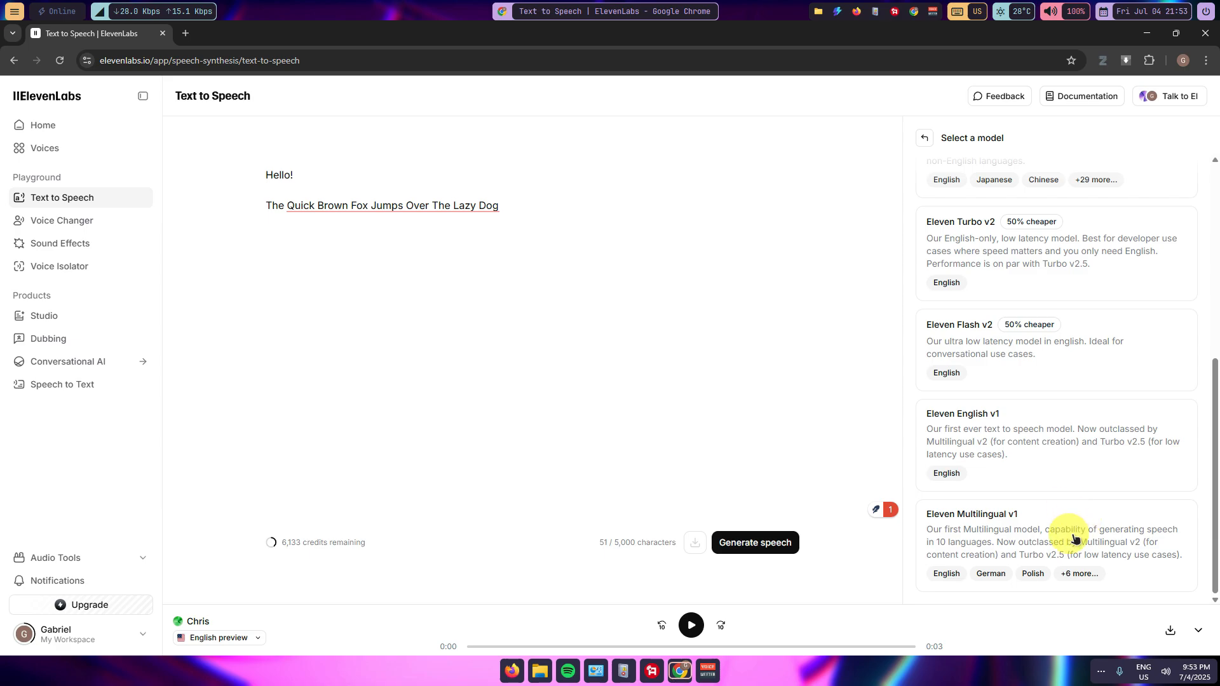
{"action": "scroll", "coordinate": [1080, 521], "scroll_direction": "up", "scroll_amount": 1}
{"action": "scroll", "coordinate": [1098, 466], "scroll_direction": "up", "scroll_amount": 5}
{"action": "scroll", "coordinate": [1090, 462], "scroll_direction": "down", "scroll_amount": 4}
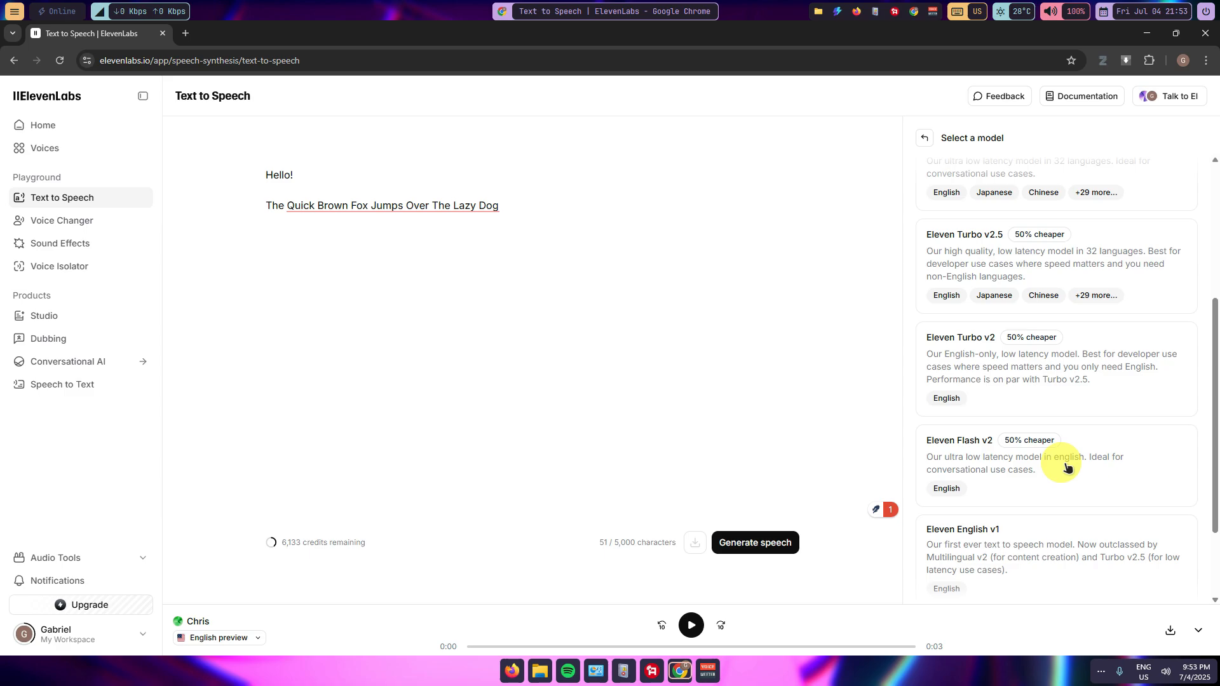
{"action": "scroll", "coordinate": [1067, 467], "scroll_direction": "up", "scroll_amount": 1}
{"action": "scroll", "coordinate": [1067, 467], "scroll_direction": "up", "scroll_amount": 1}
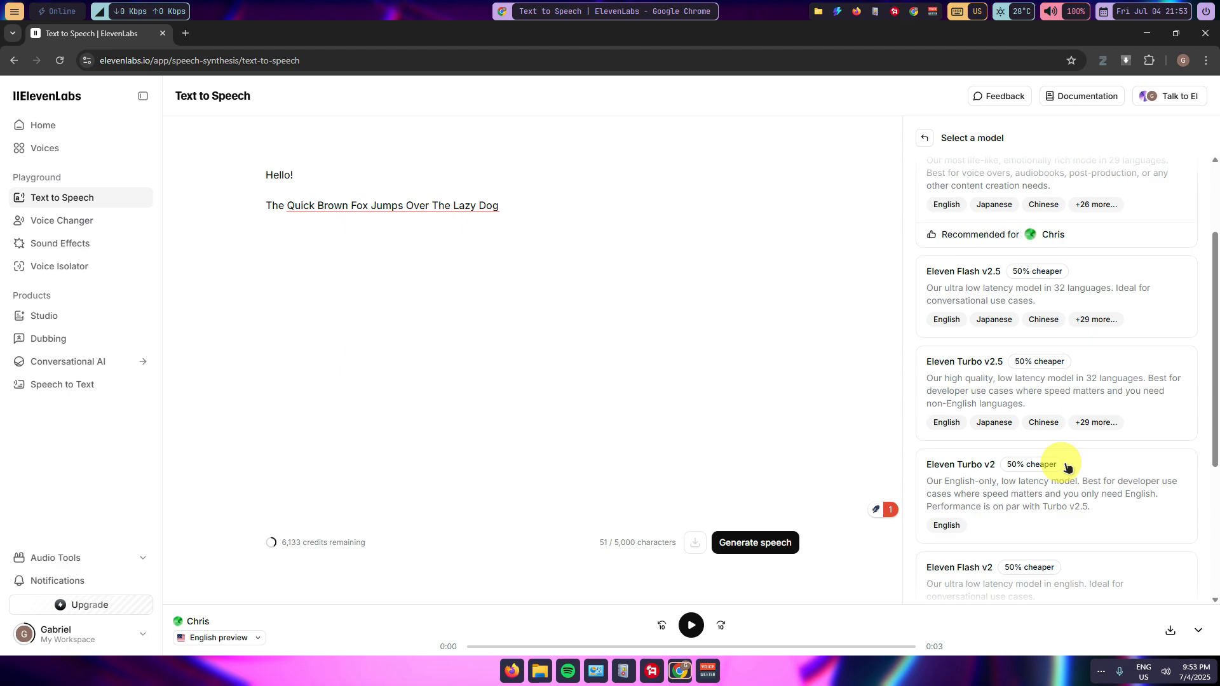
{"action": "scroll", "coordinate": [1067, 467], "scroll_direction": "up", "scroll_amount": 1}
{"action": "scroll", "coordinate": [1067, 467], "scroll_direction": "up", "scroll_amount": 1}
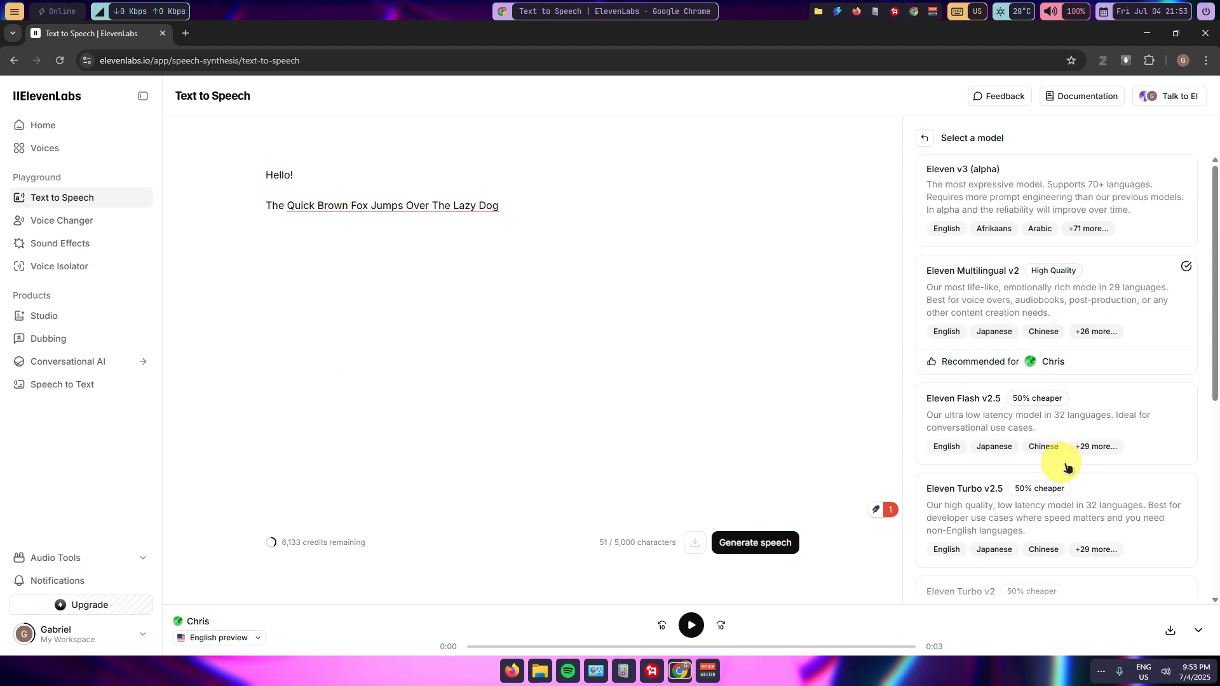
{"action": "scroll", "coordinate": [1067, 467], "scroll_direction": "down", "scroll_amount": 6}
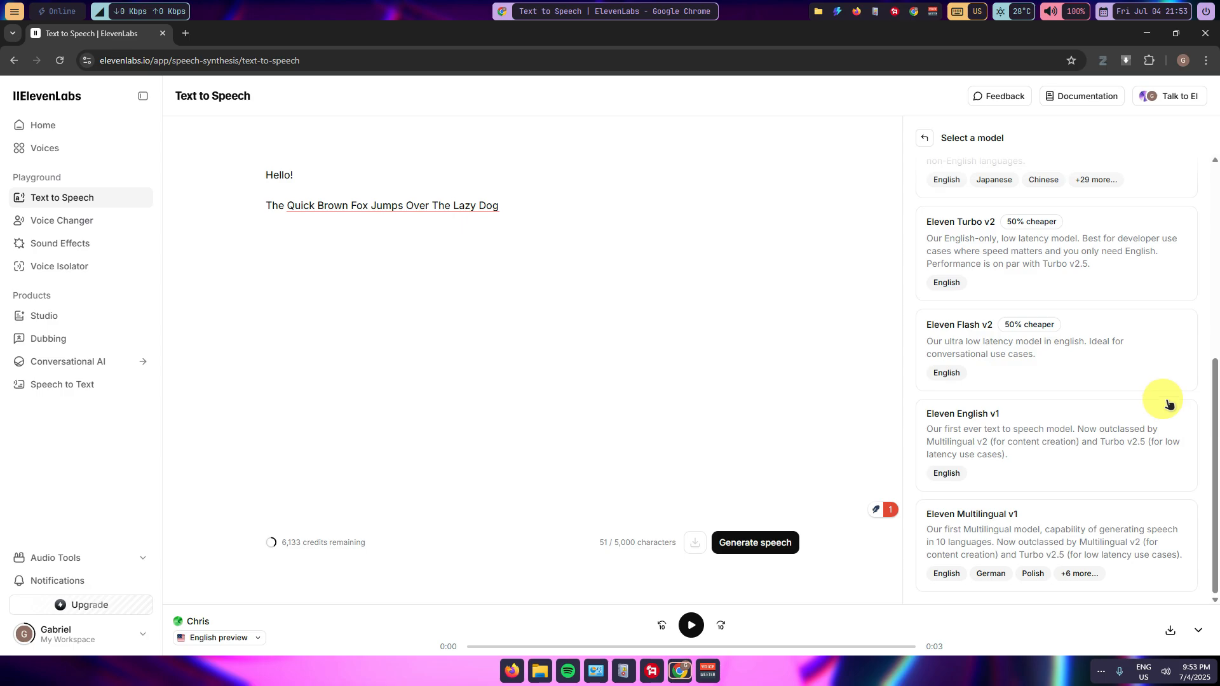
{"action": "scroll", "coordinate": [1137, 401], "scroll_direction": "up", "scroll_amount": 2}
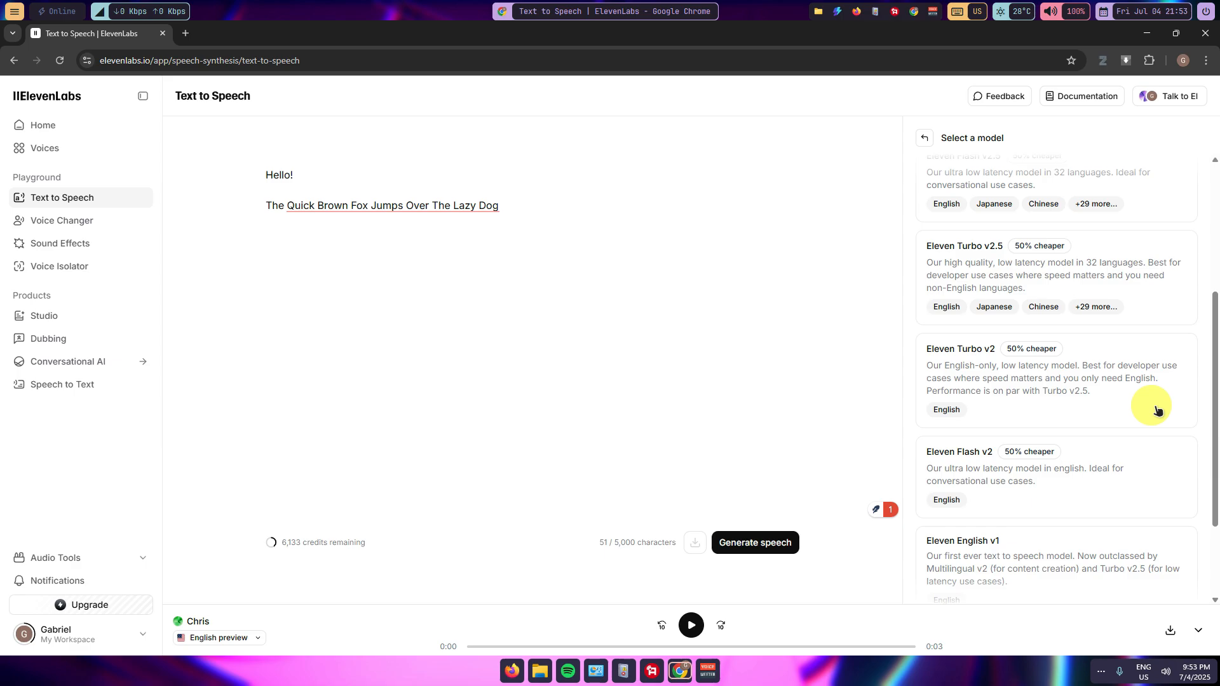
{"action": "scroll", "coordinate": [1158, 410], "scroll_direction": "up", "scroll_amount": 2}
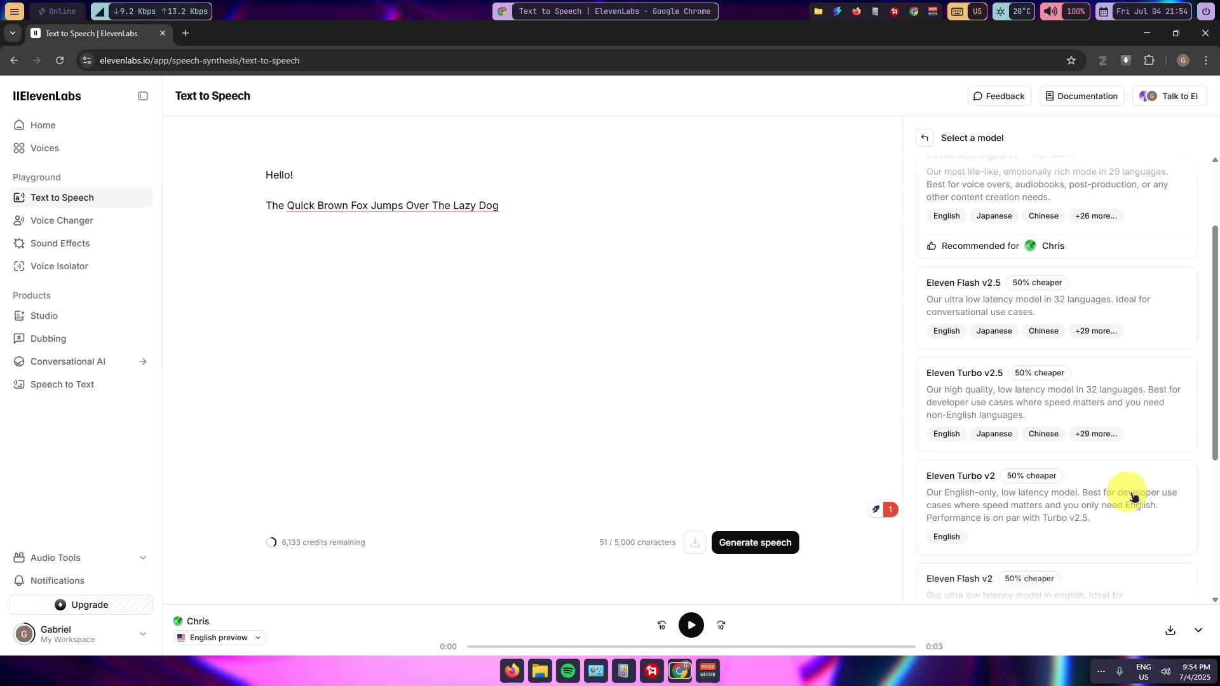
{"action": "scroll", "coordinate": [1133, 496], "scroll_direction": "up", "scroll_amount": 2}
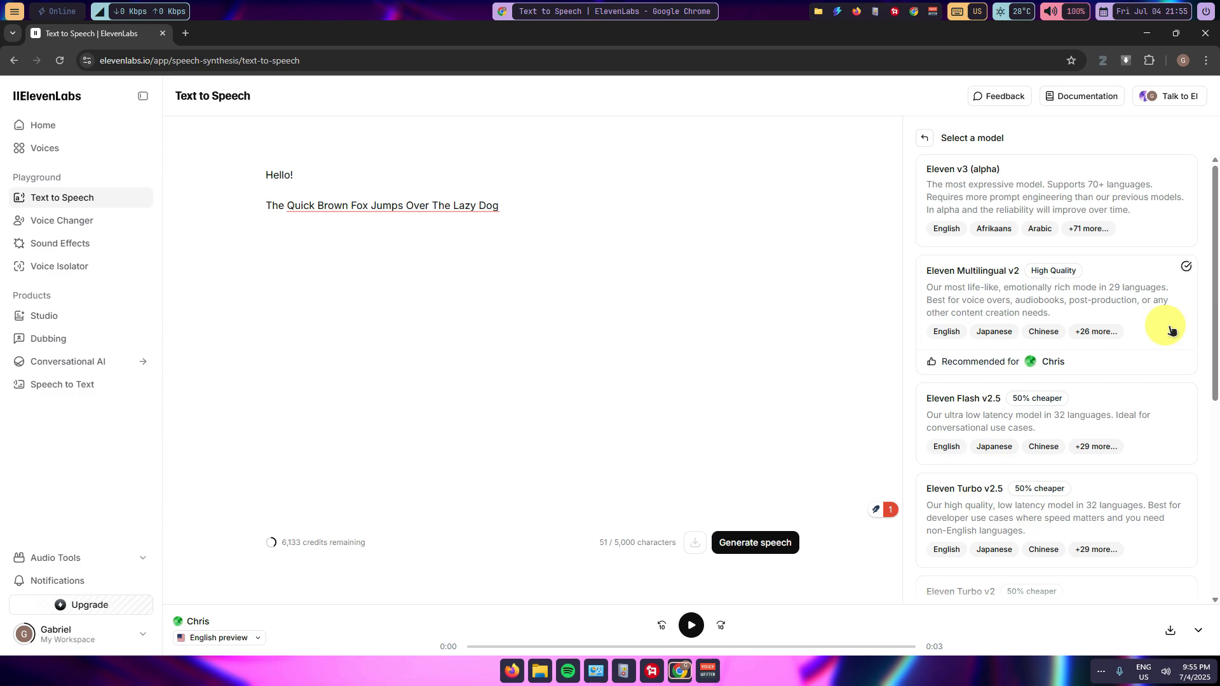
{"action": "scroll", "coordinate": [1165, 324], "scroll_direction": "down", "scroll_amount": 5}
{"action": "scroll", "coordinate": [1086, 400], "scroll_direction": "up", "scroll_amount": 5}
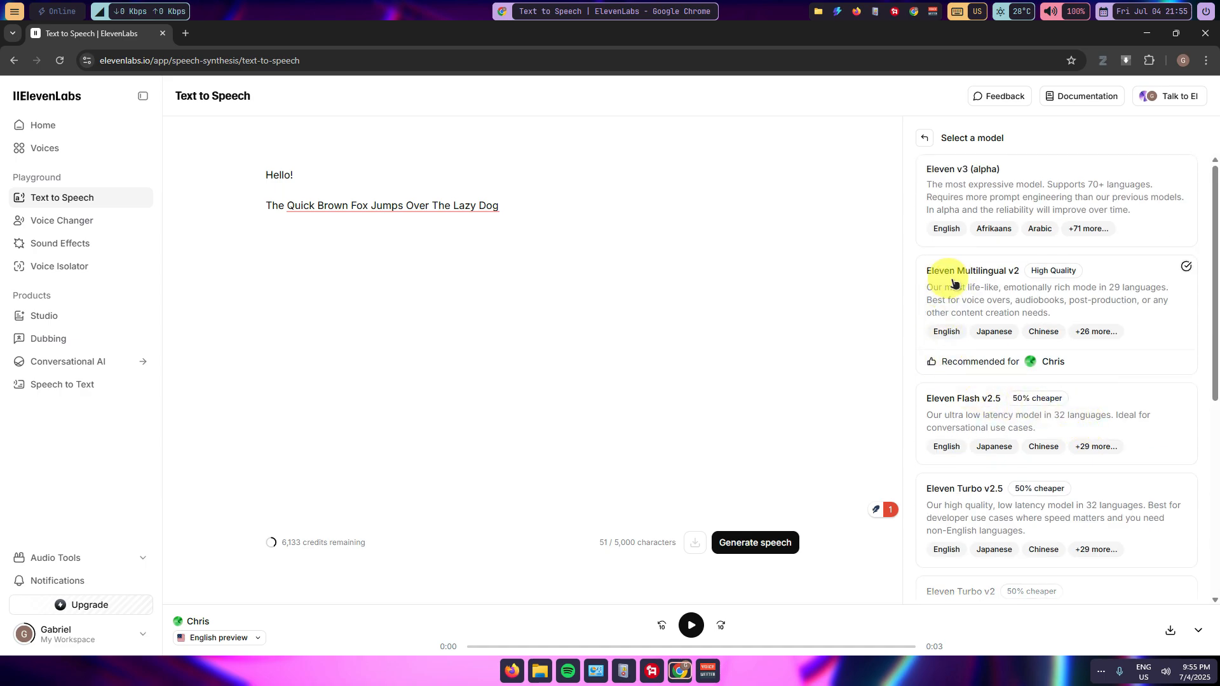
{"action": "scroll", "coordinate": [1166, 362], "scroll_direction": "down", "scroll_amount": 5}
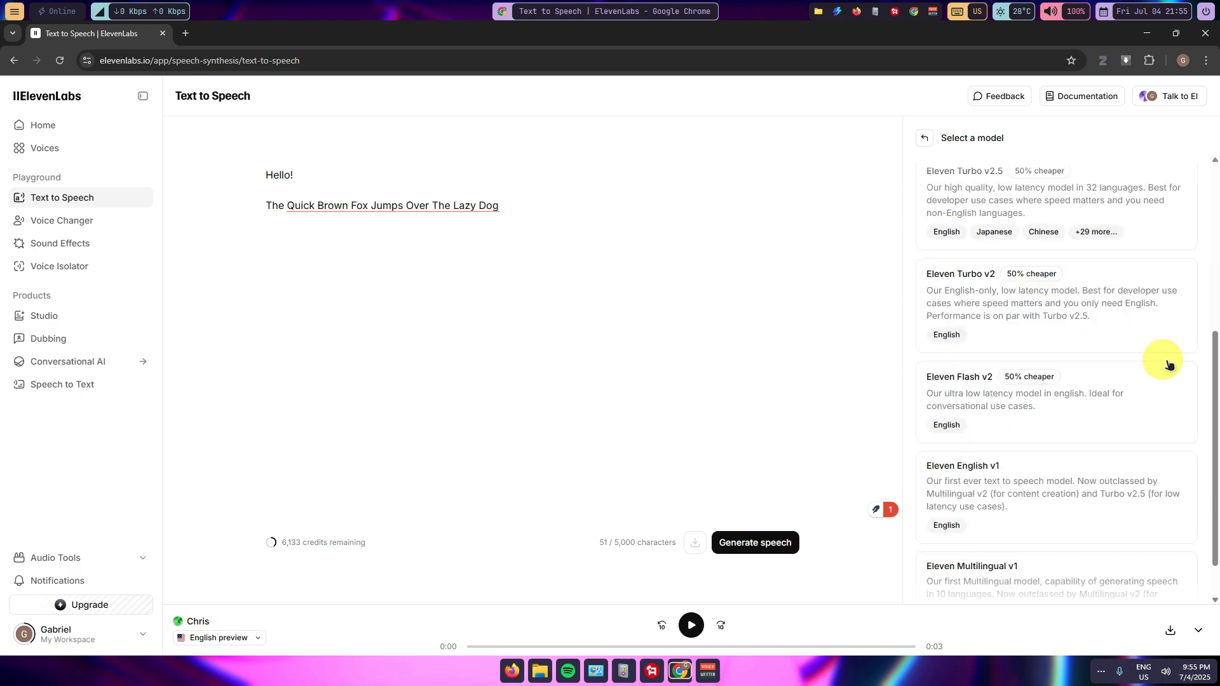
{"action": "scroll", "coordinate": [1163, 367], "scroll_direction": "up", "scroll_amount": 5}
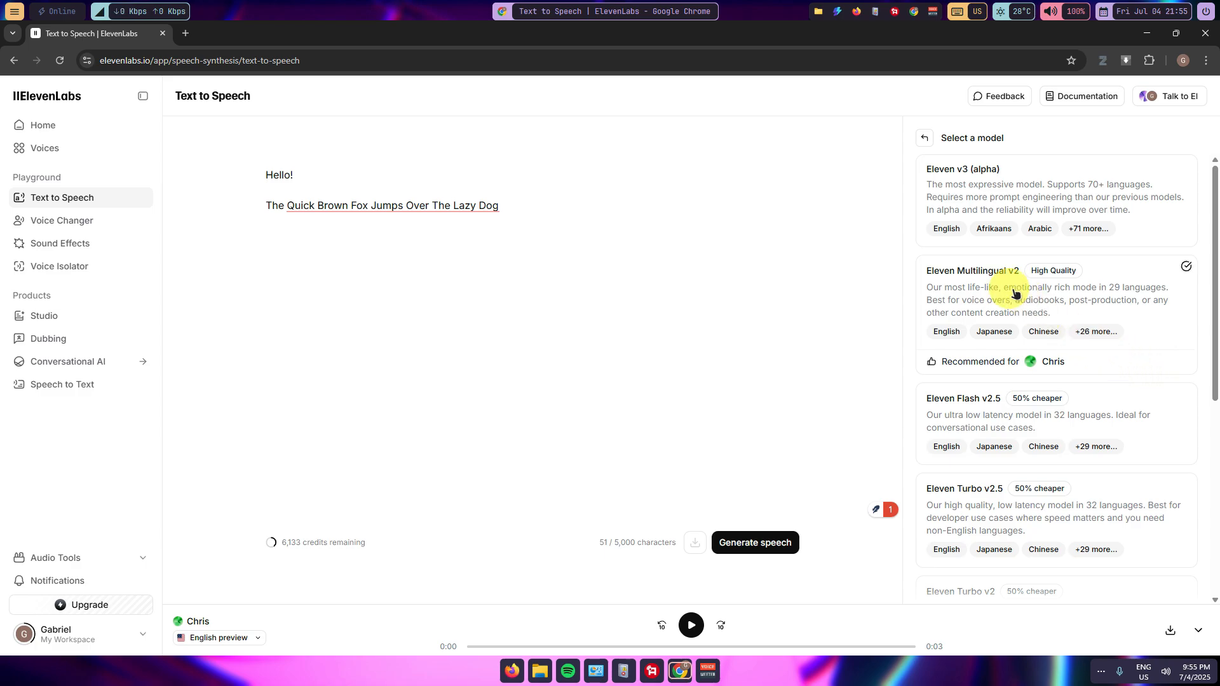
{"action": "left_click", "coordinate": [921, 136]}
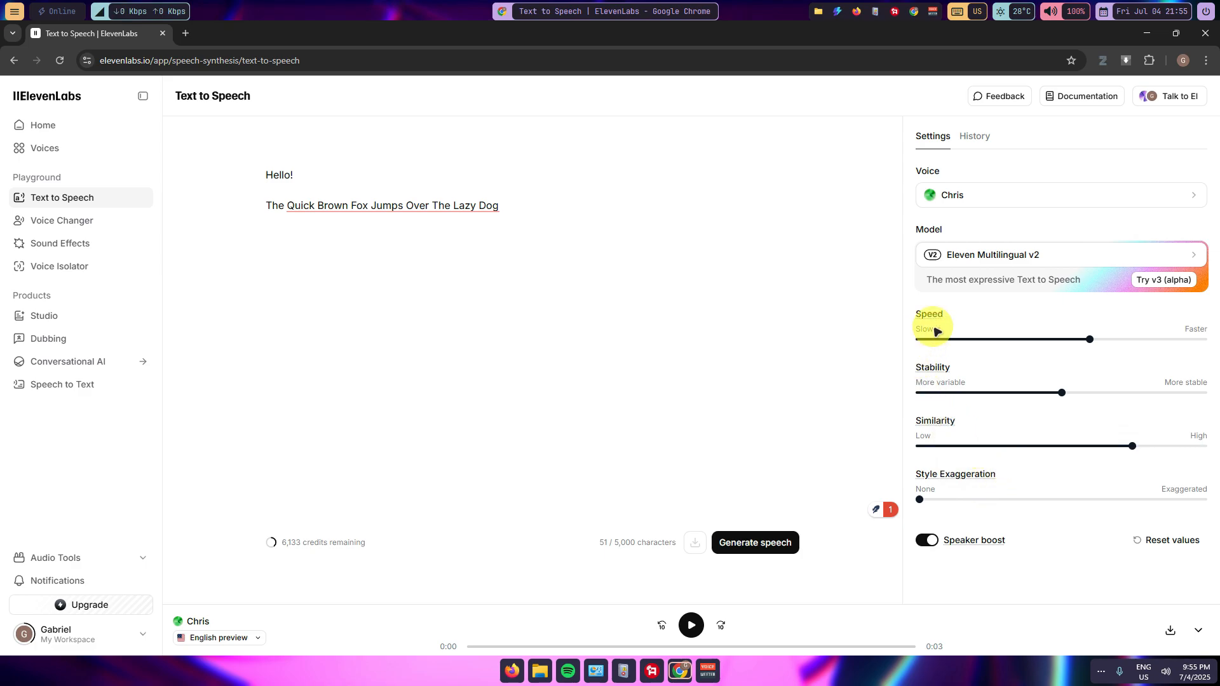
Read the explanations of the Speed, Stability, Similarity, Style Exaggeration and Speaker boost voice settings
{"action": "mouse_move", "coordinate": [942, 312]}
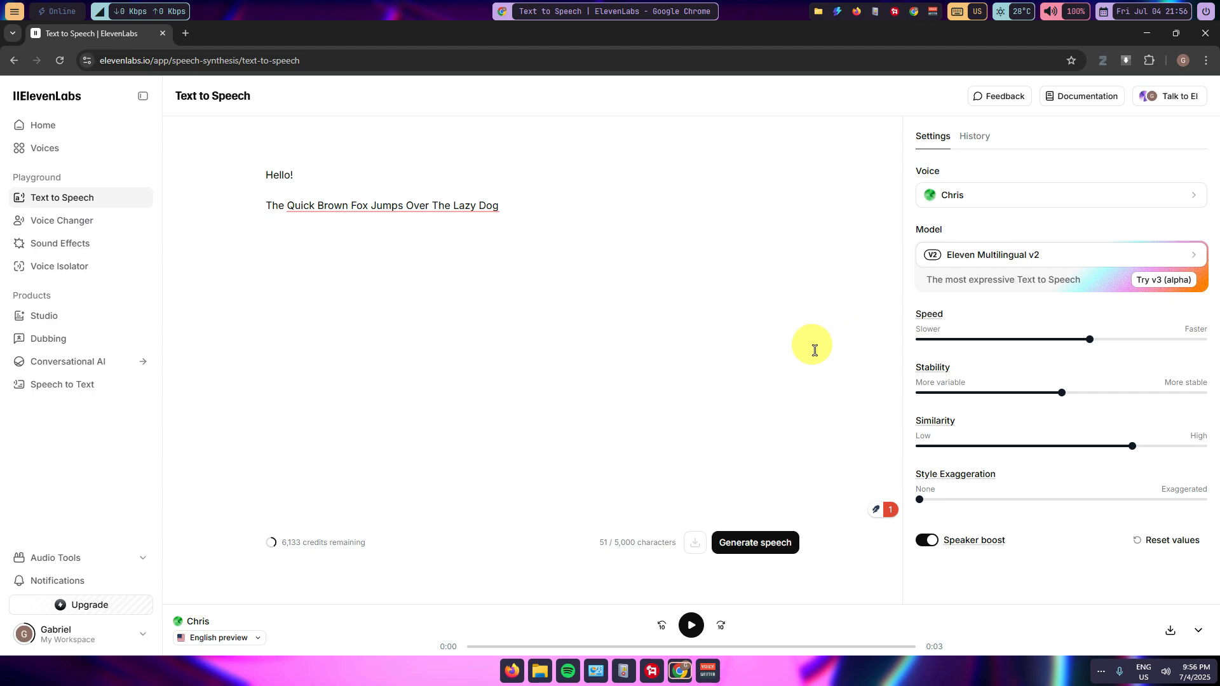
{"action": "mouse_move", "coordinate": [939, 366]}
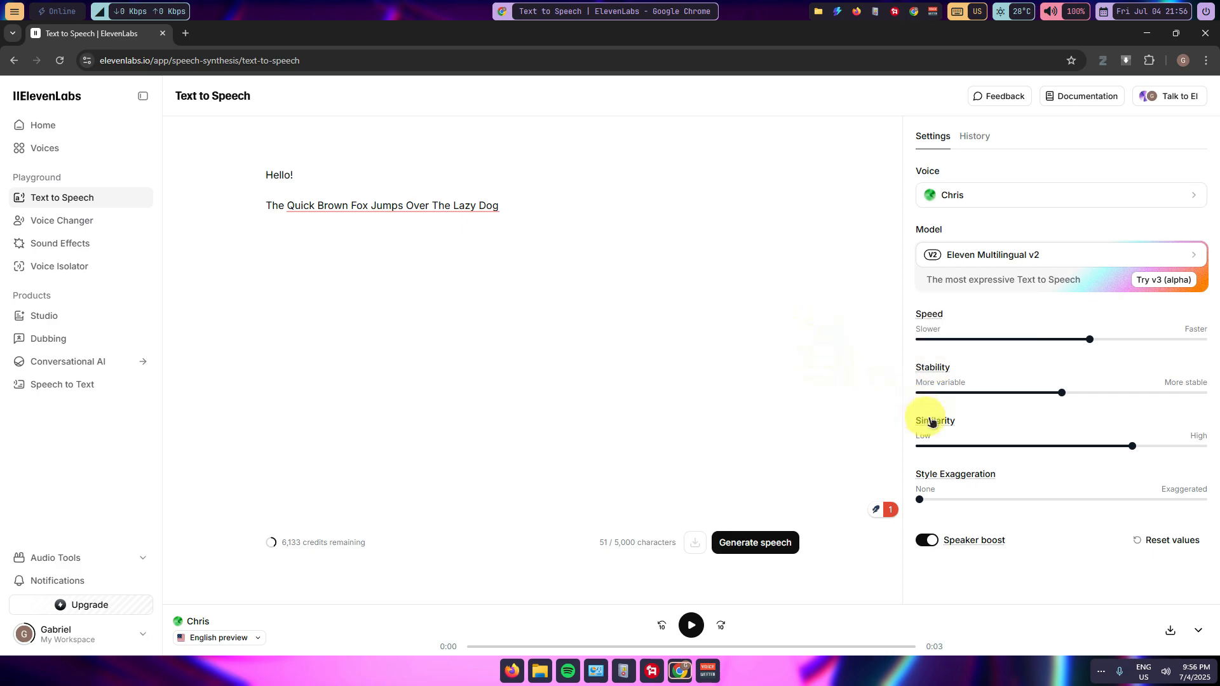
{"action": "mouse_move", "coordinate": [936, 423]}
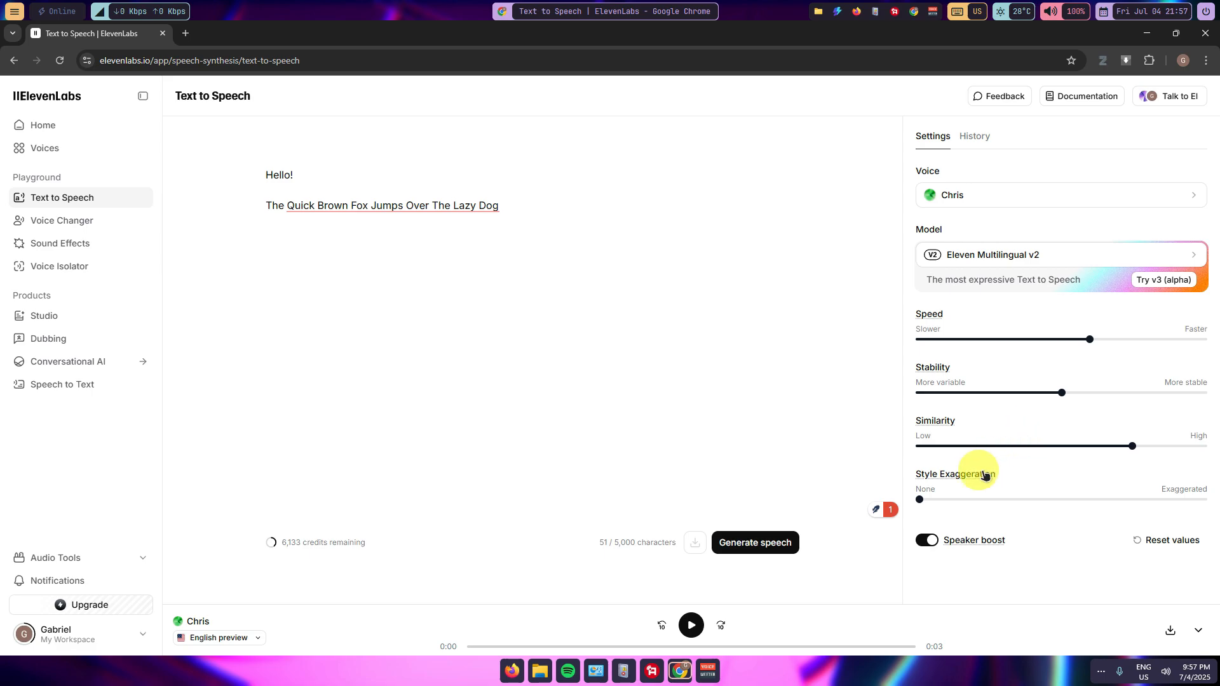
{"action": "mouse_move", "coordinate": [985, 475]}
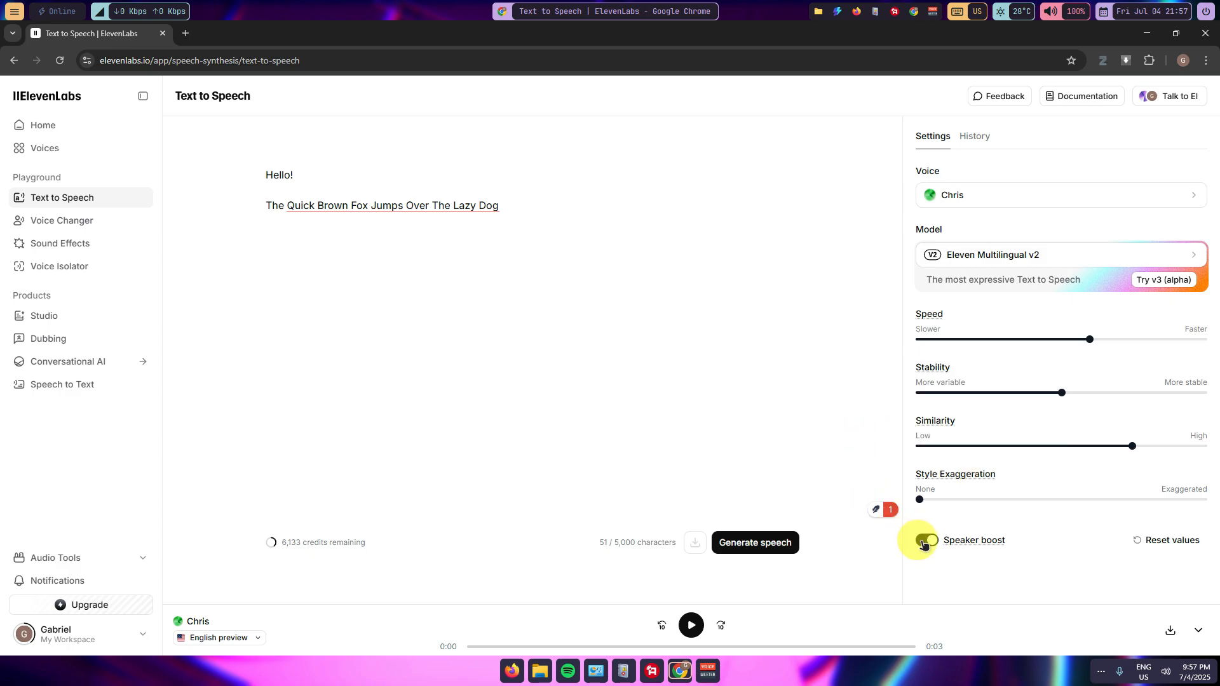
{"action": "mouse_move", "coordinate": [963, 543]}
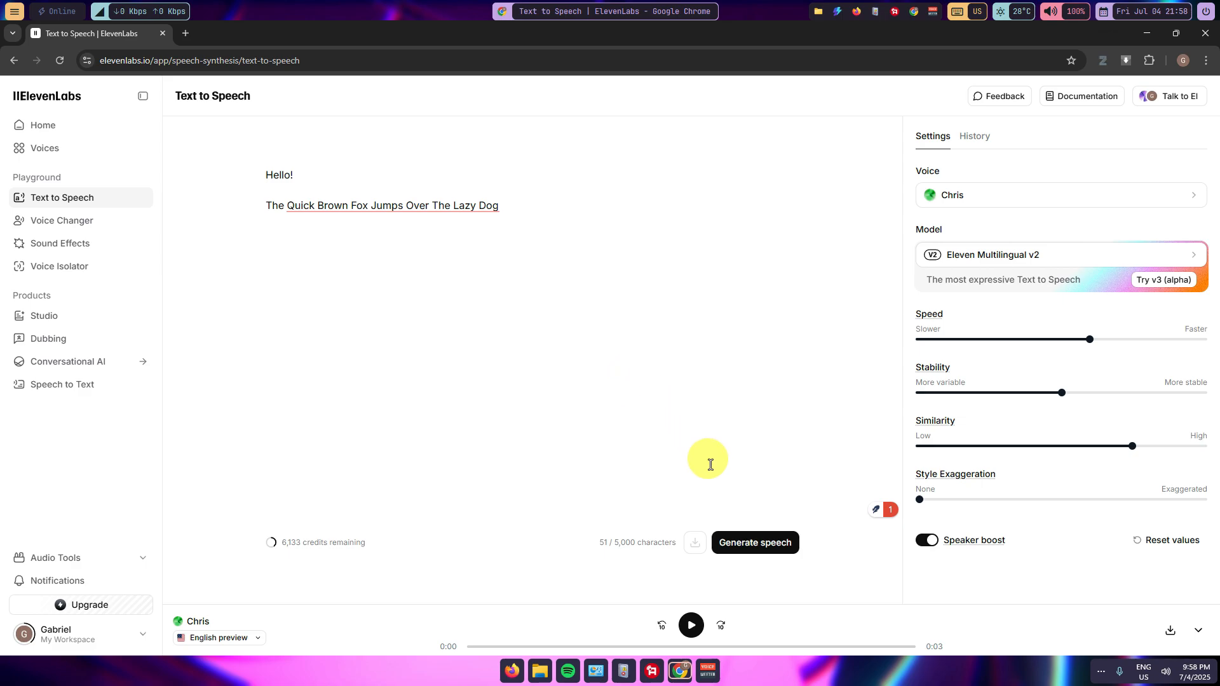
Generate speech from the entered text, download the audio and check the file in the recent downloads
{"action": "left_click", "coordinate": [769, 544]}
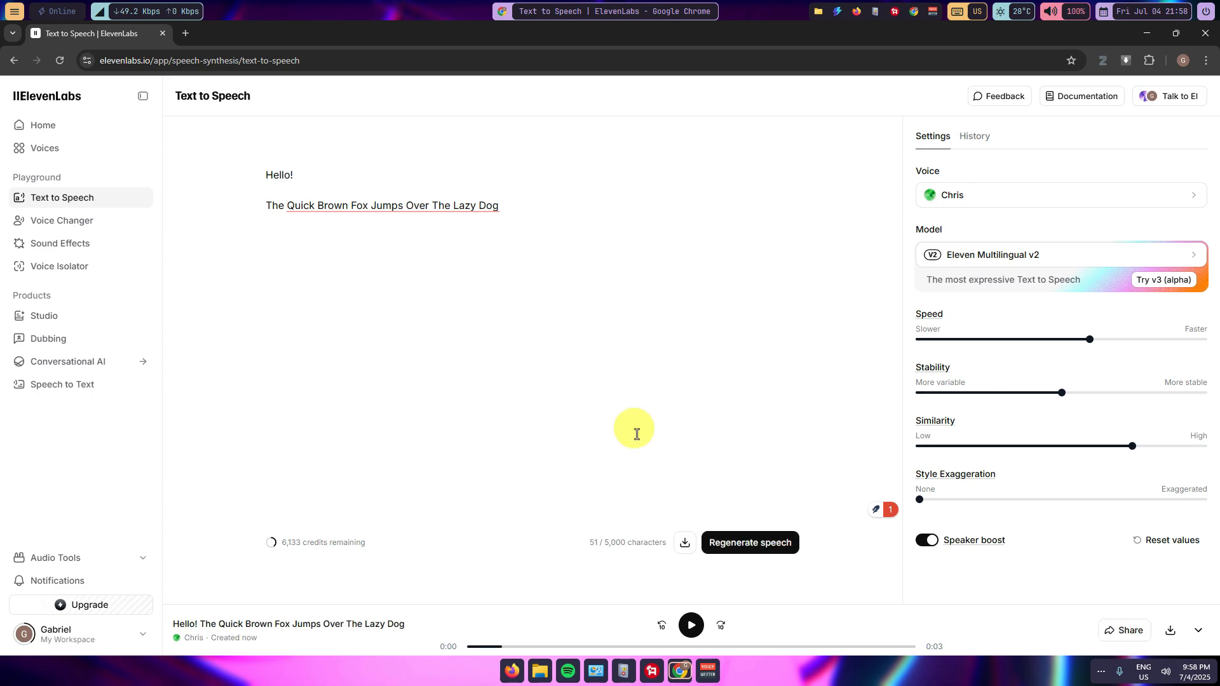
{"action": "left_click", "coordinate": [1170, 633]}
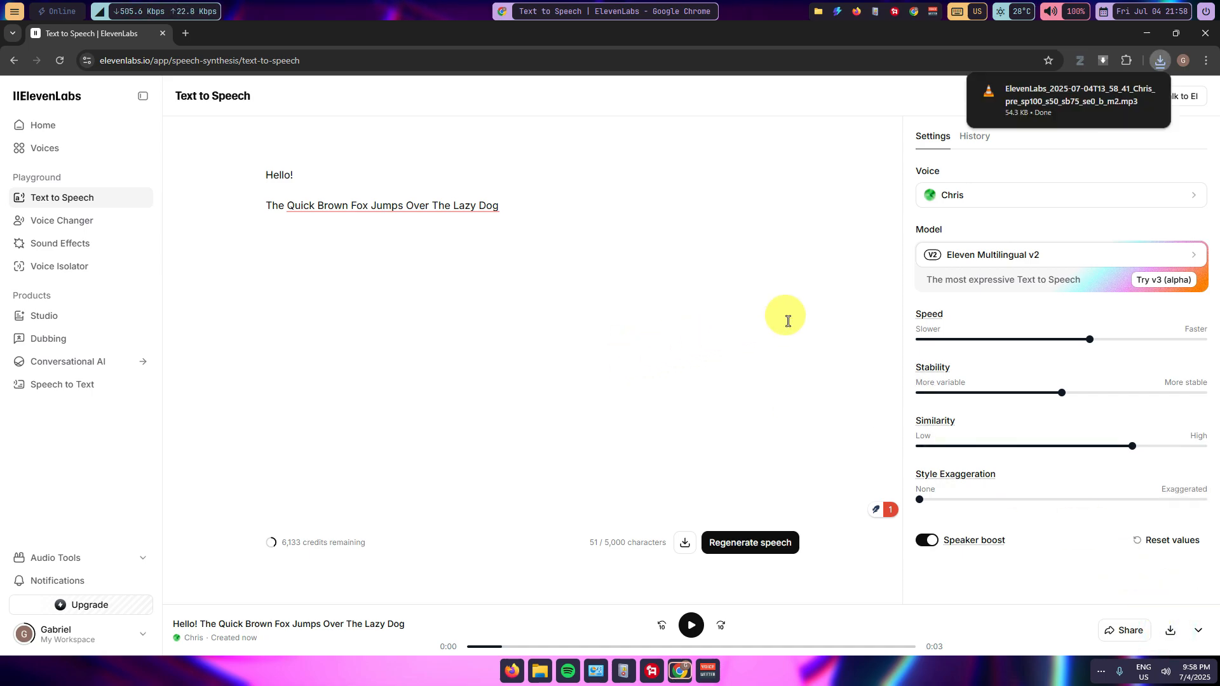
{"action": "left_click", "coordinate": [1001, 104]}
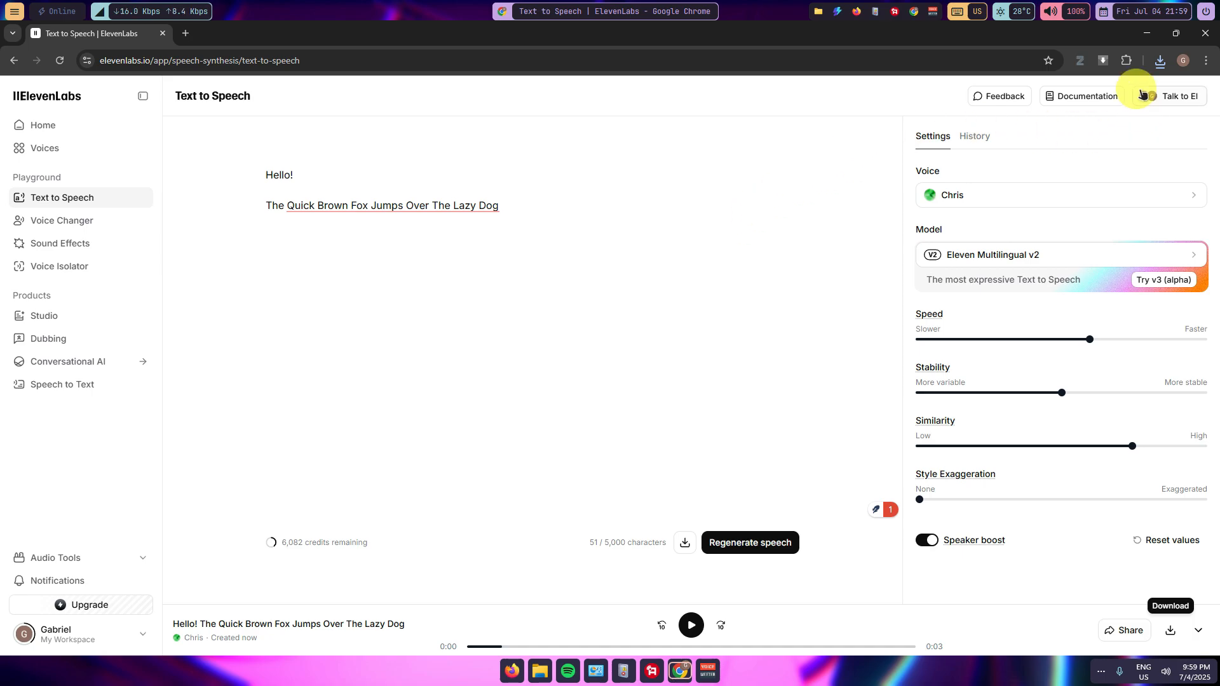
{"action": "left_click", "coordinate": [1160, 61]}
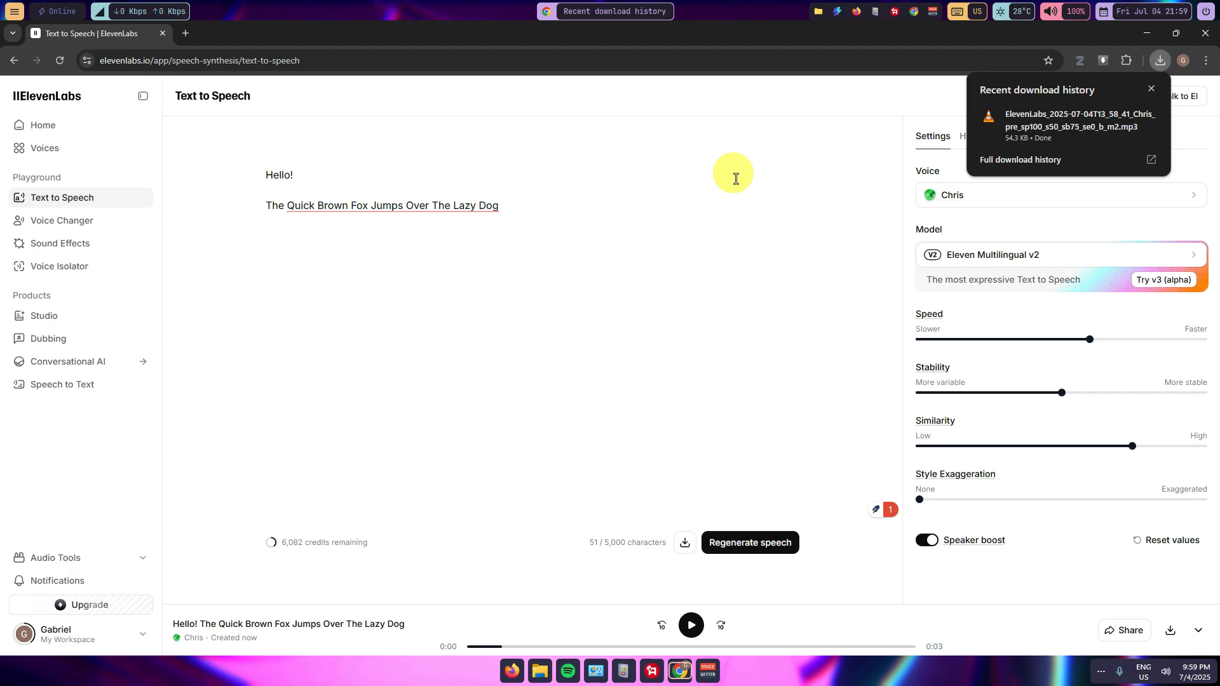
{"action": "left_click", "coordinate": [716, 273]}
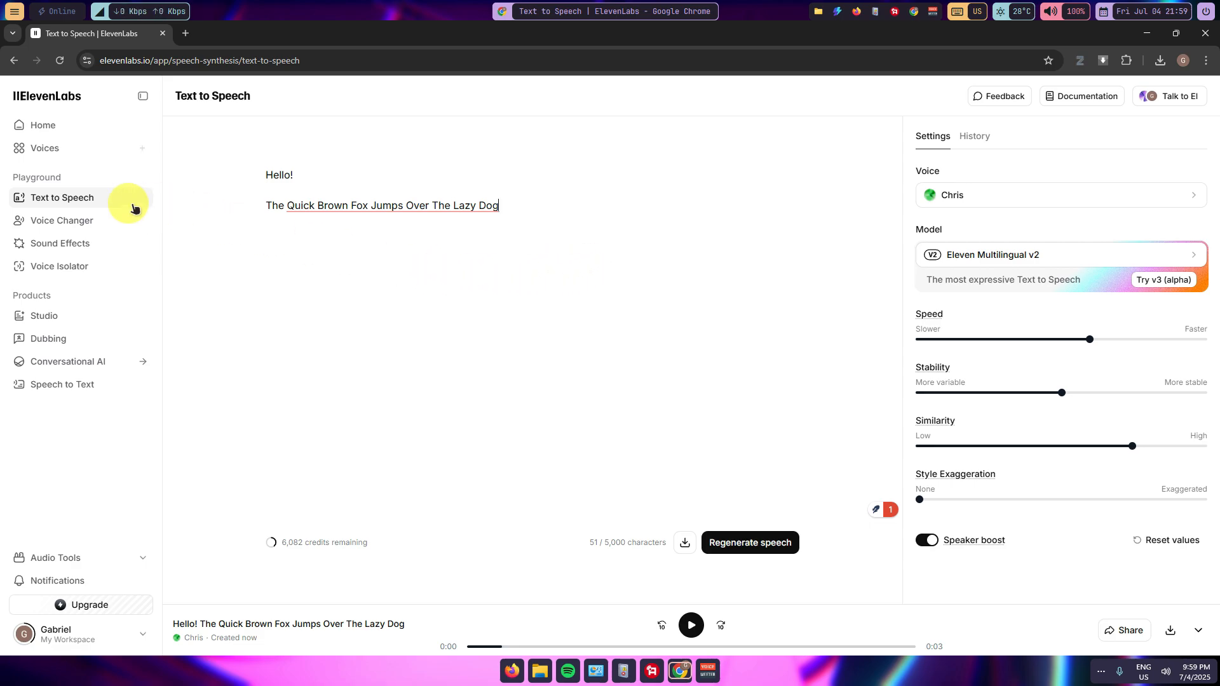
Open Voice Changer and look over its voice settings, including Remove Background Noise
{"action": "left_click", "coordinate": [91, 226]}
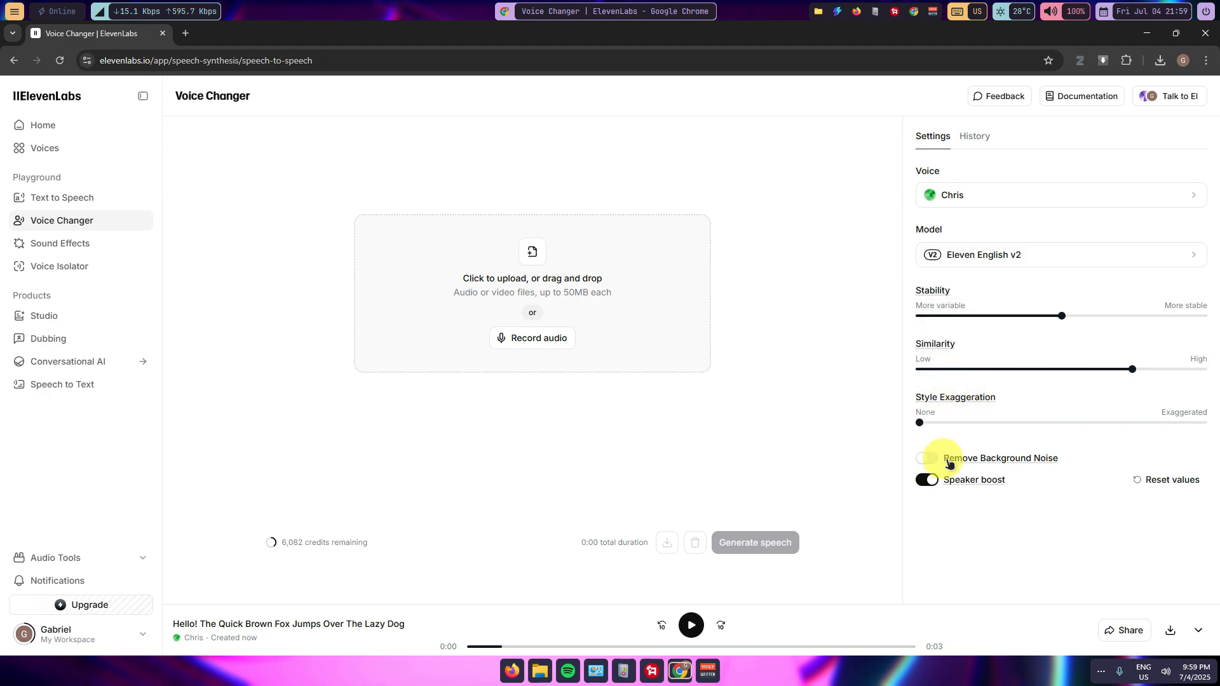
{"action": "mouse_move", "coordinate": [988, 459]}
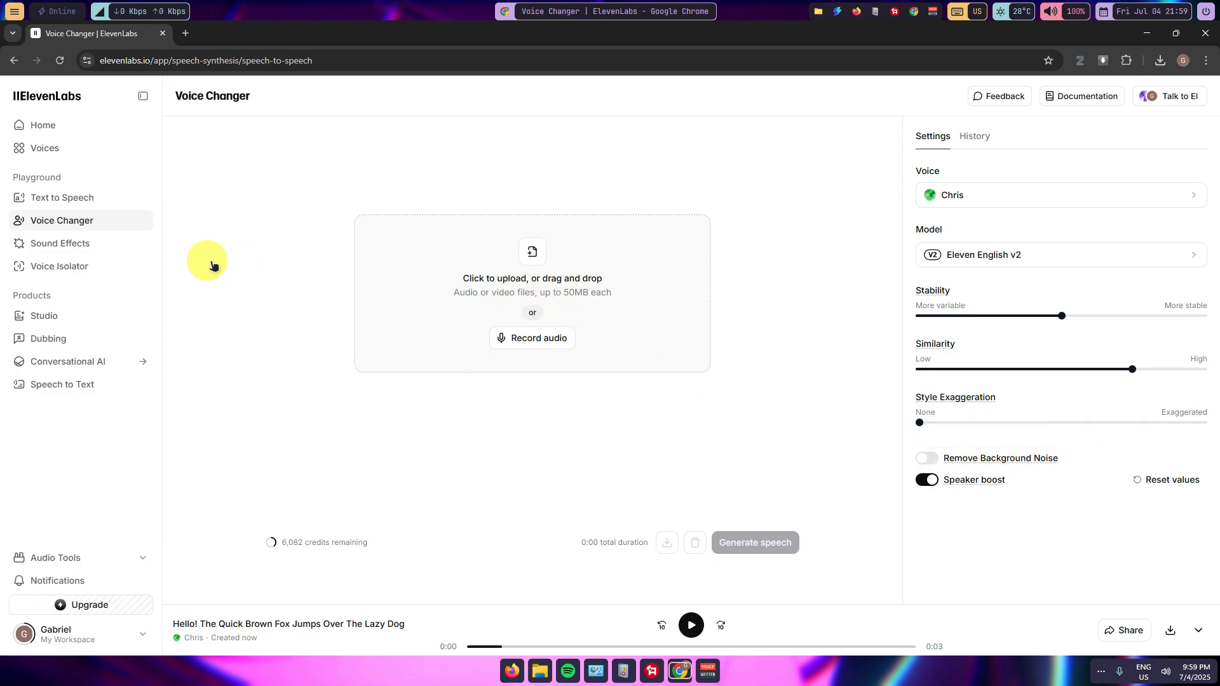
Generate a sound effect from the prompt "a car whizzing by" in Sound Effects and play its four samples
{"action": "left_click", "coordinate": [95, 247]}
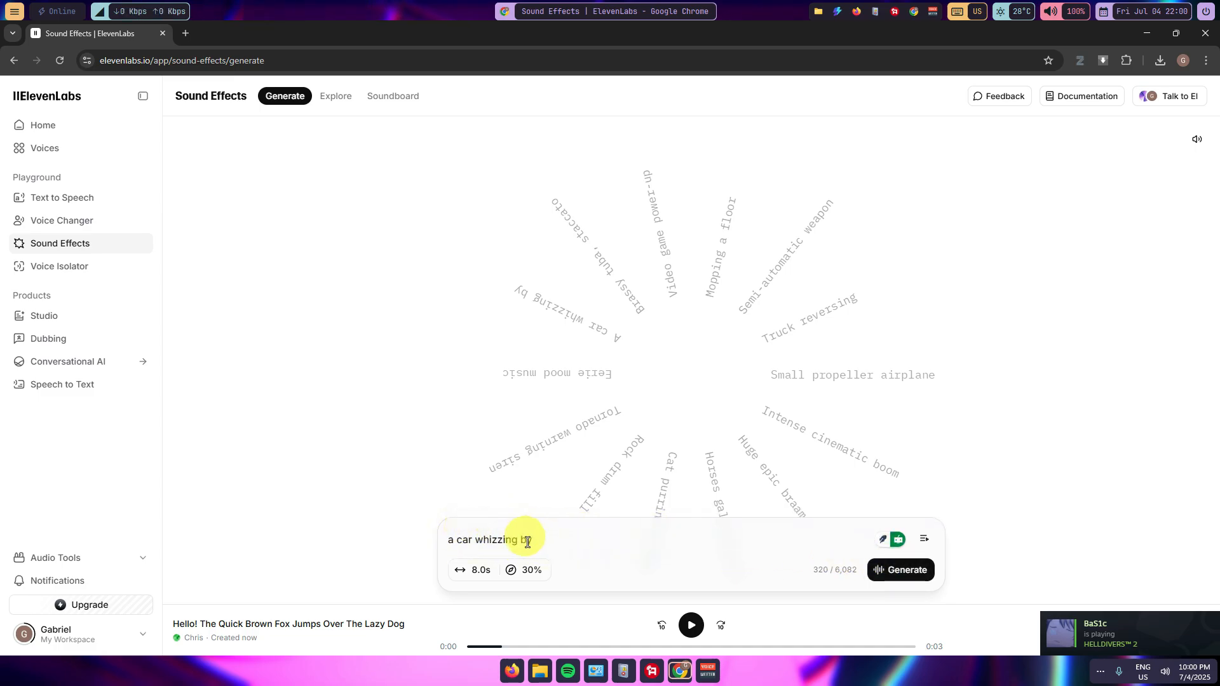
{"action": "left_click", "coordinate": [906, 570]}
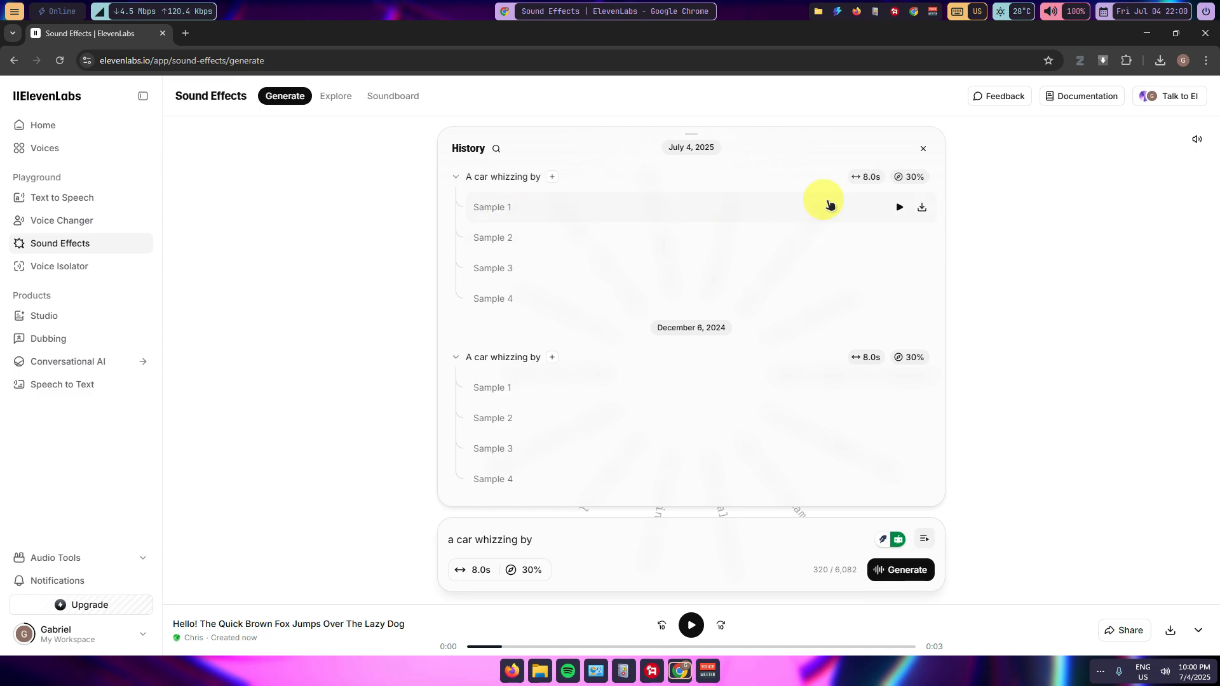
{"action": "left_click", "coordinate": [899, 207]}
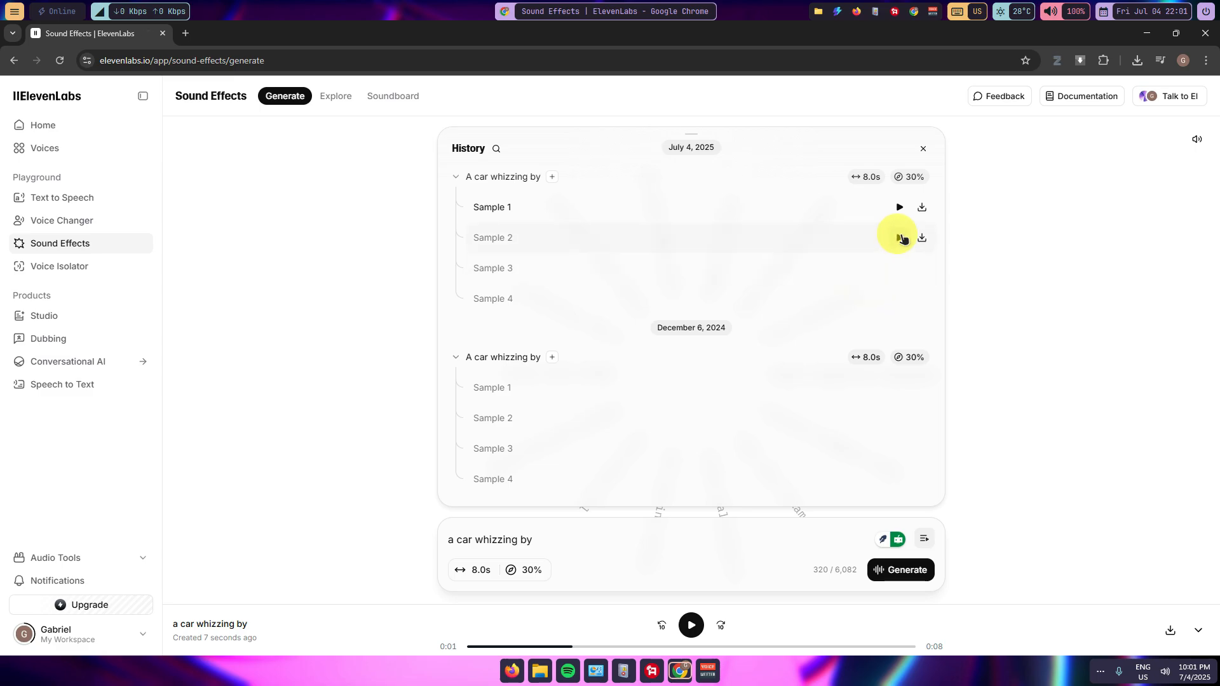
{"action": "left_click", "coordinate": [901, 238]}
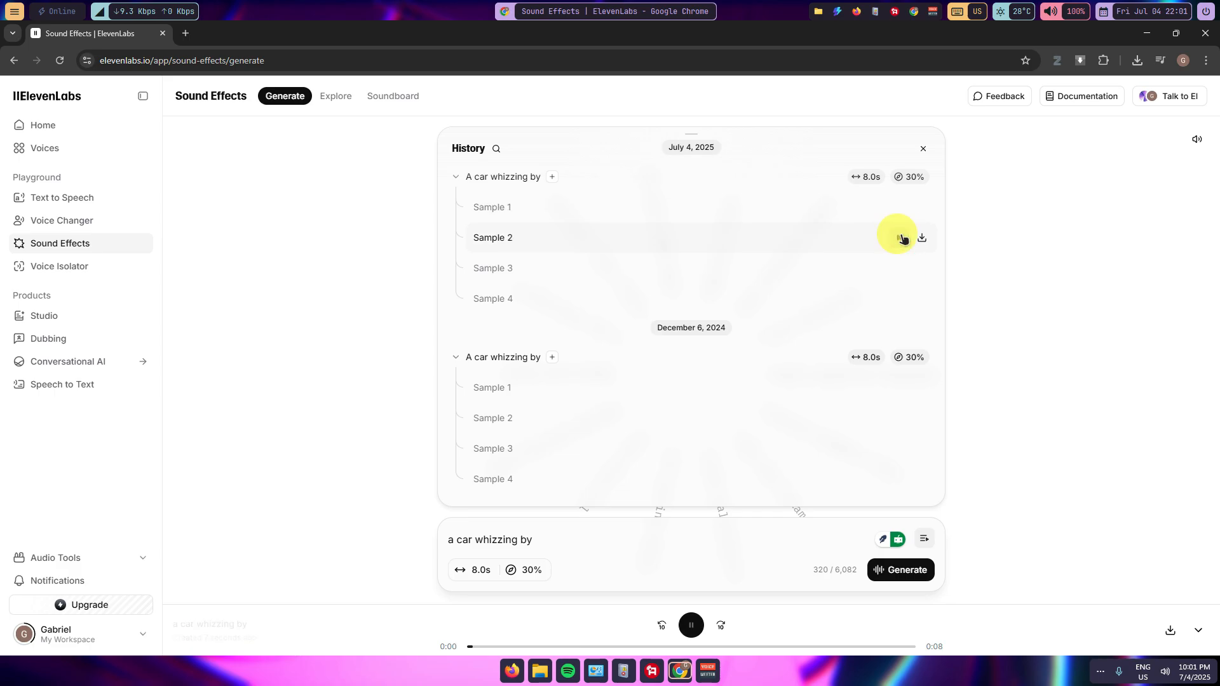
{"action": "left_click", "coordinate": [900, 269]}
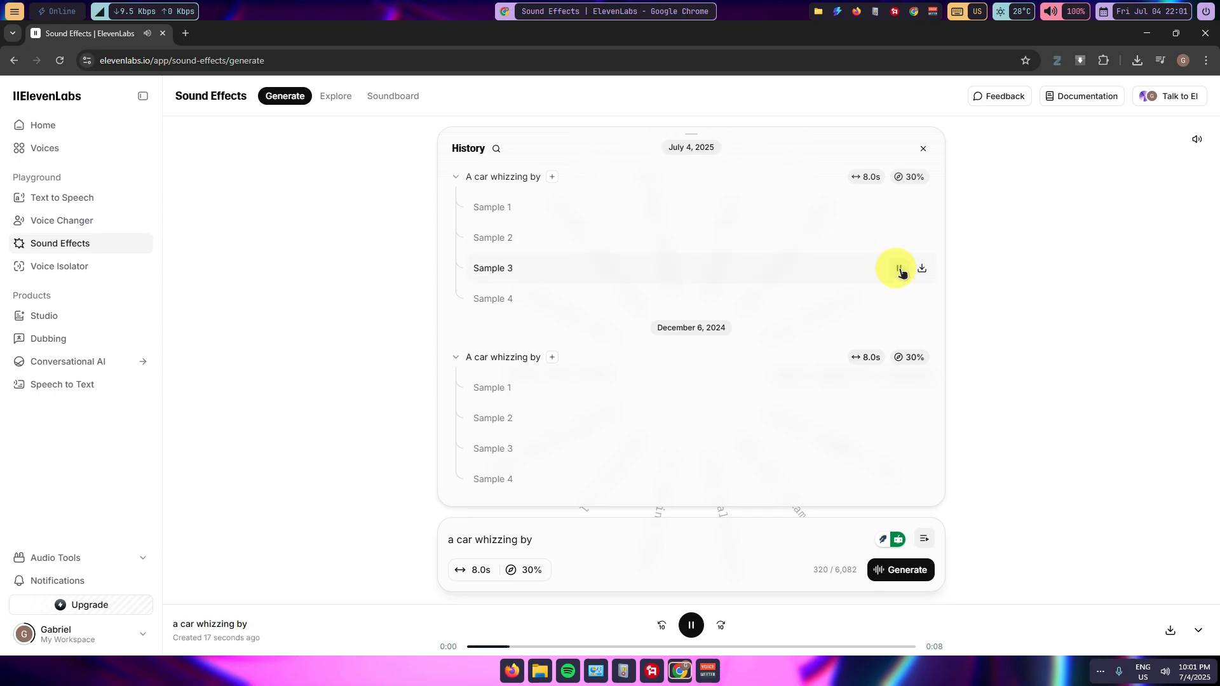
{"action": "left_click", "coordinate": [901, 272]}
{"action": "left_click", "coordinate": [899, 299]}
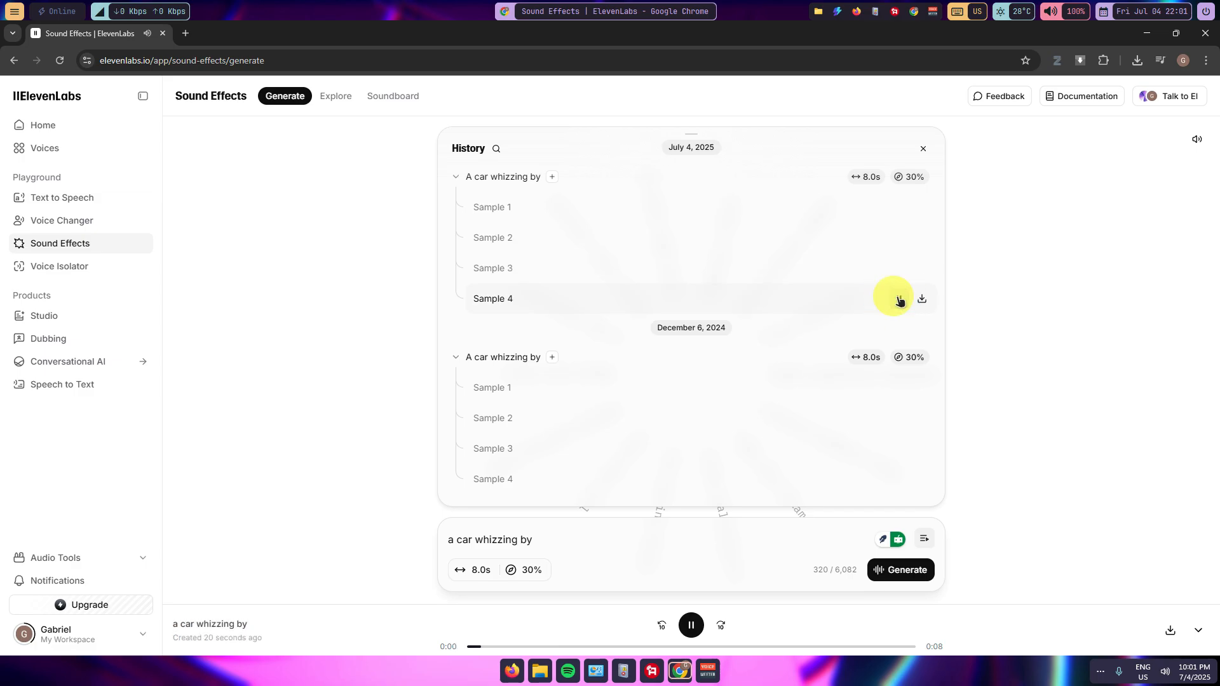
{"action": "left_click", "coordinate": [899, 300]}
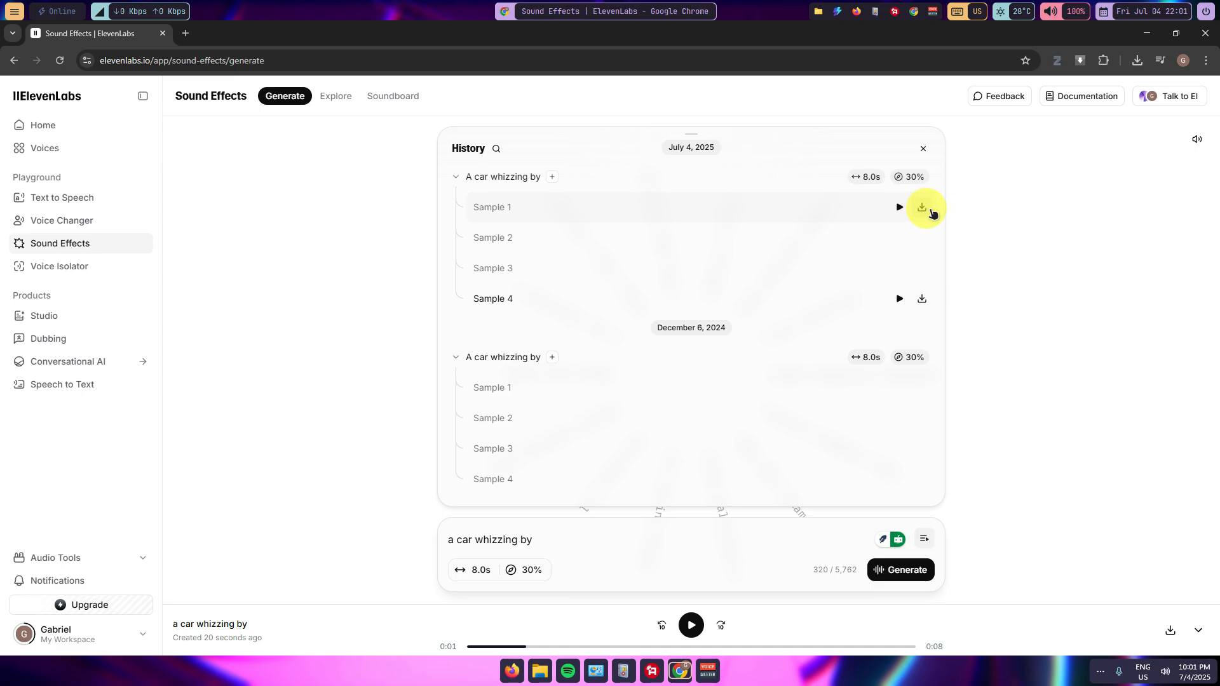
Close the sound effect history and inspect the Duration and Prompt Influence settings without changing them
{"action": "left_click", "coordinate": [923, 151]}
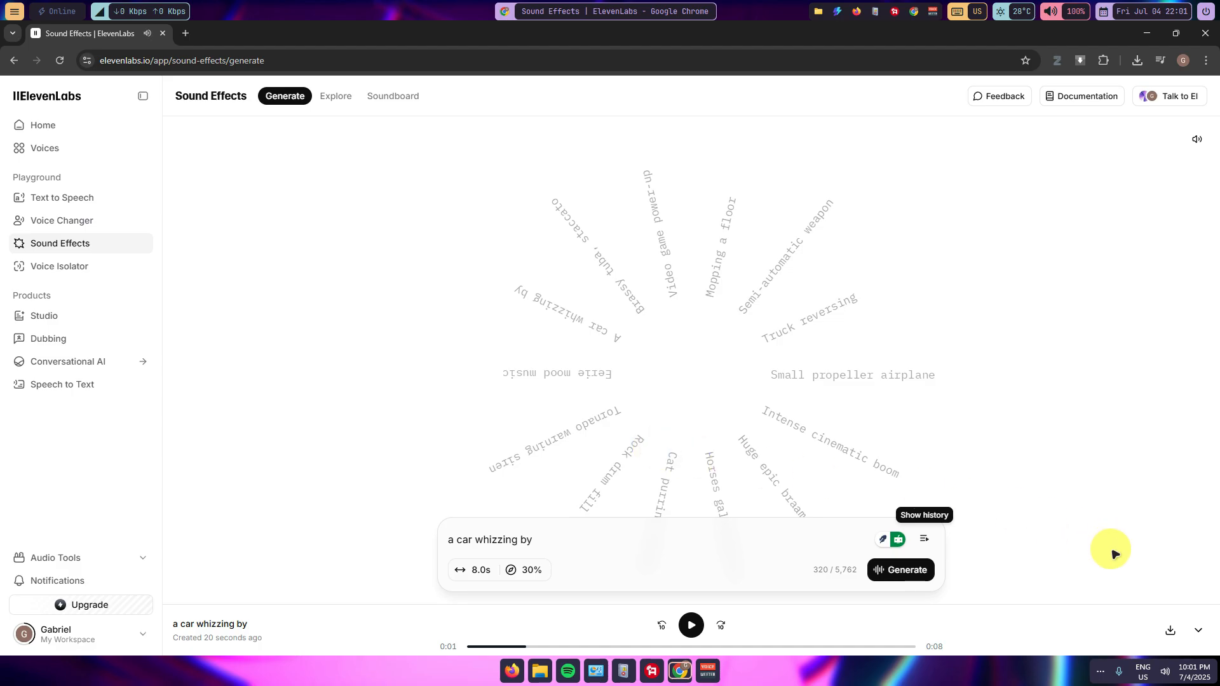
{"action": "left_click", "coordinate": [478, 571]}
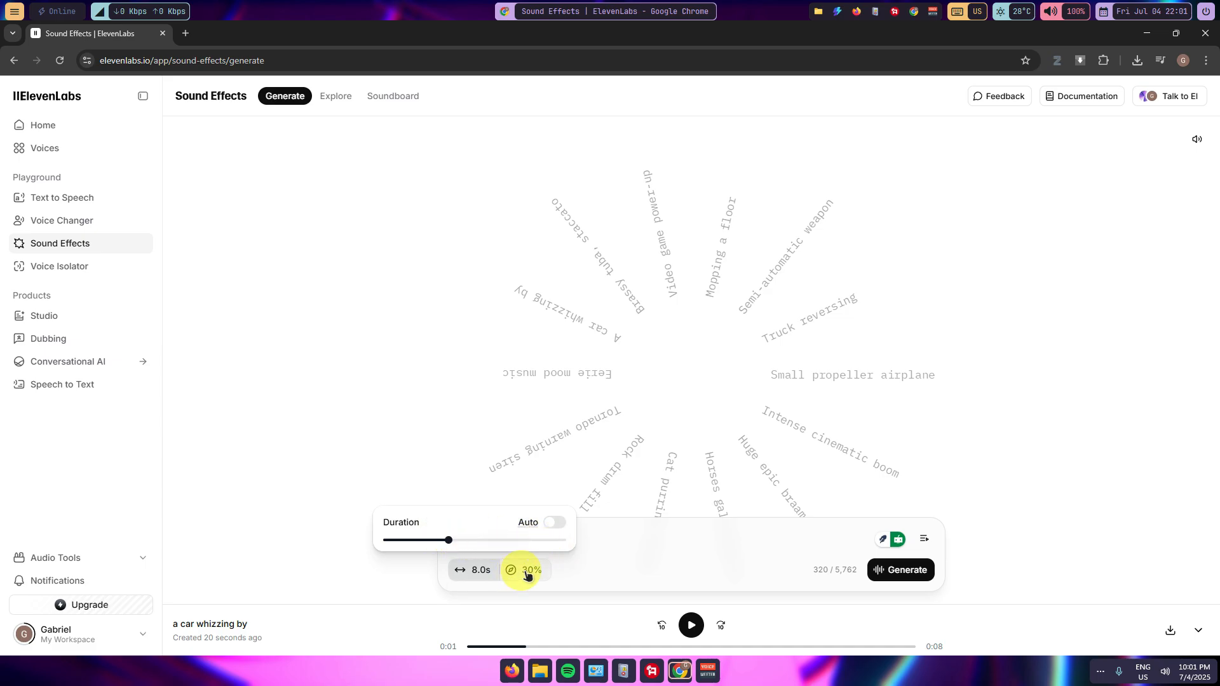
{"action": "mouse_move", "coordinate": [525, 572]}
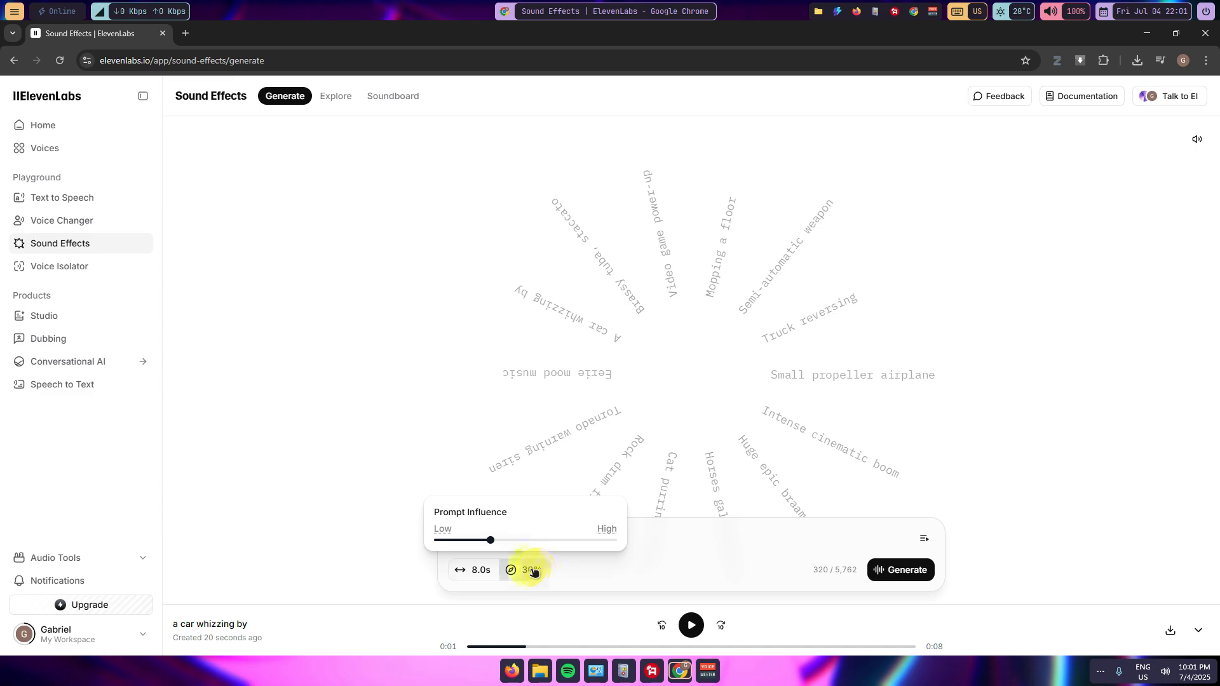
Look over the Voice Isolator, Studio, Dubbing, Conversational AI and Speech to Text pages in turn
{"action": "left_click", "coordinate": [59, 266]}
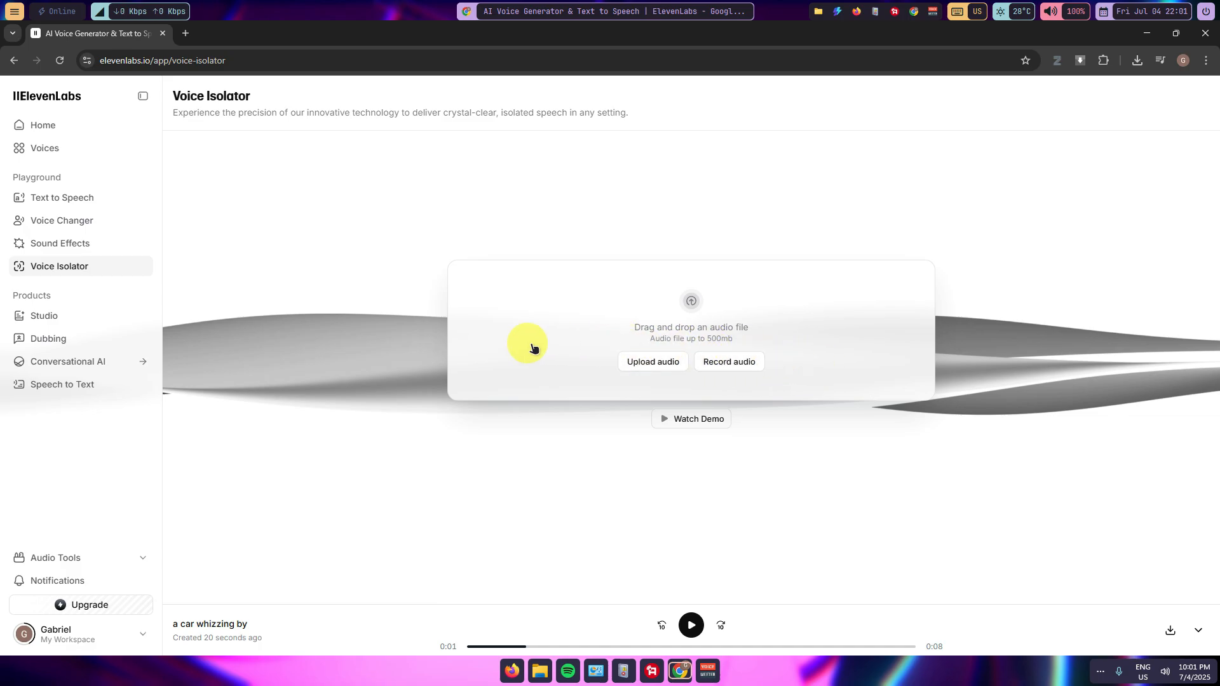
{"action": "left_click", "coordinate": [60, 319]}
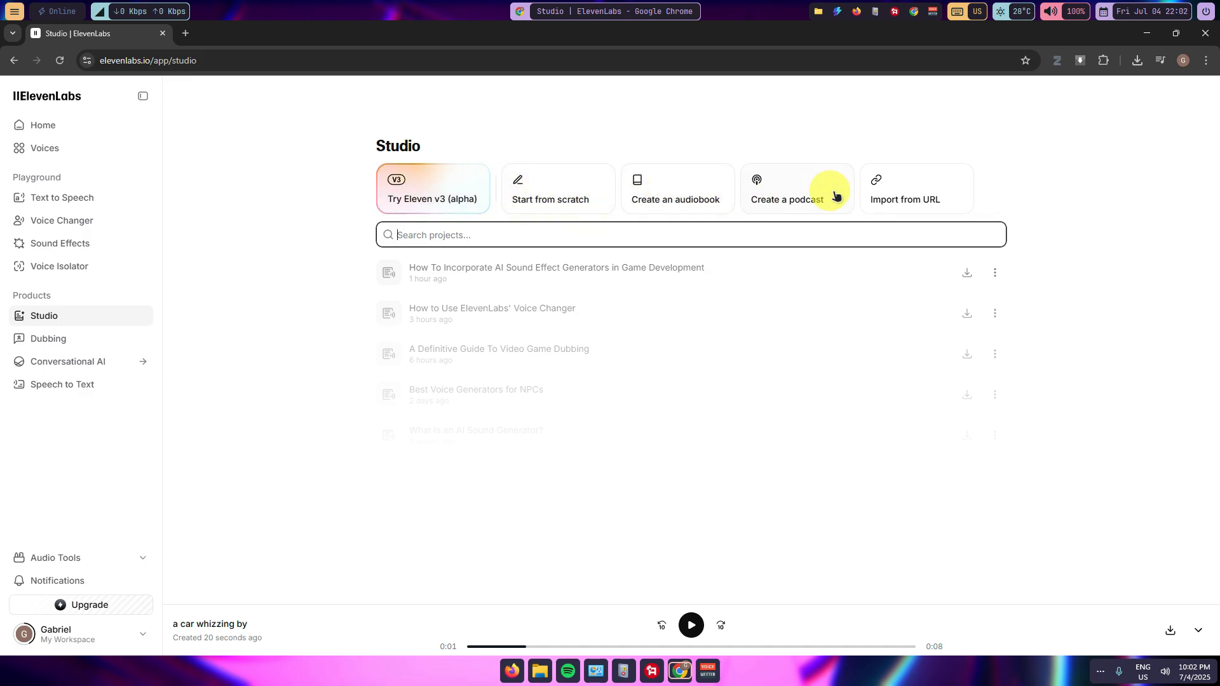
{"action": "left_click", "coordinate": [75, 347]}
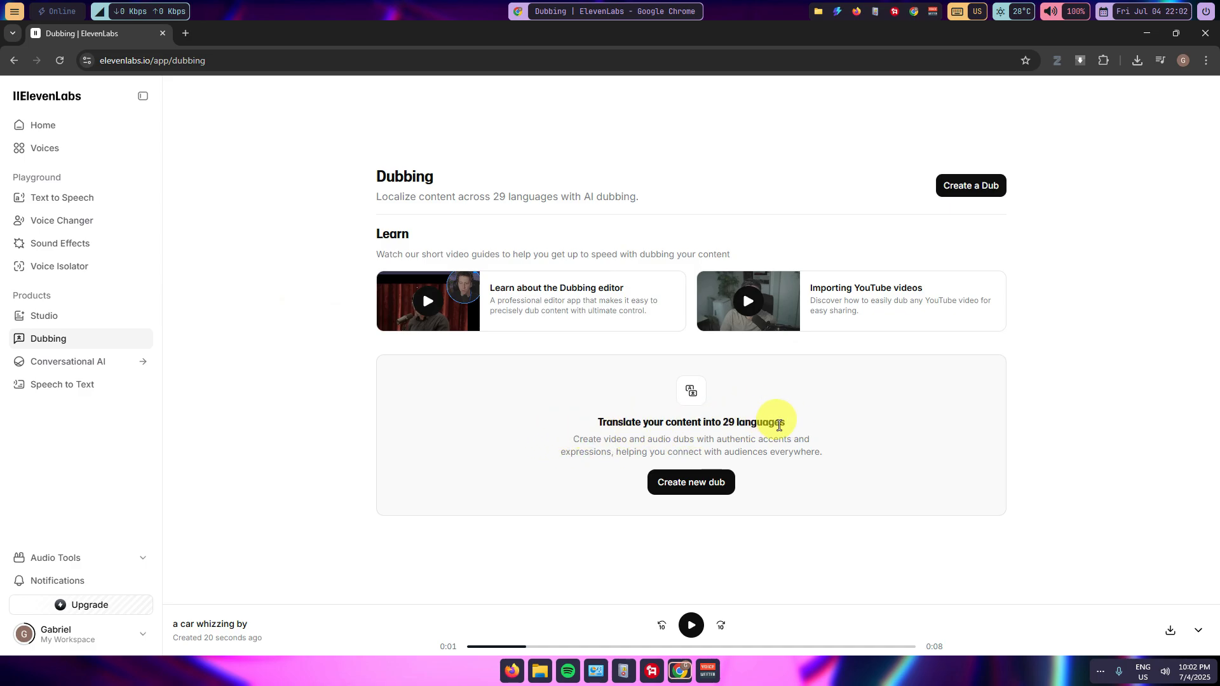
{"action": "left_click", "coordinate": [66, 361]}
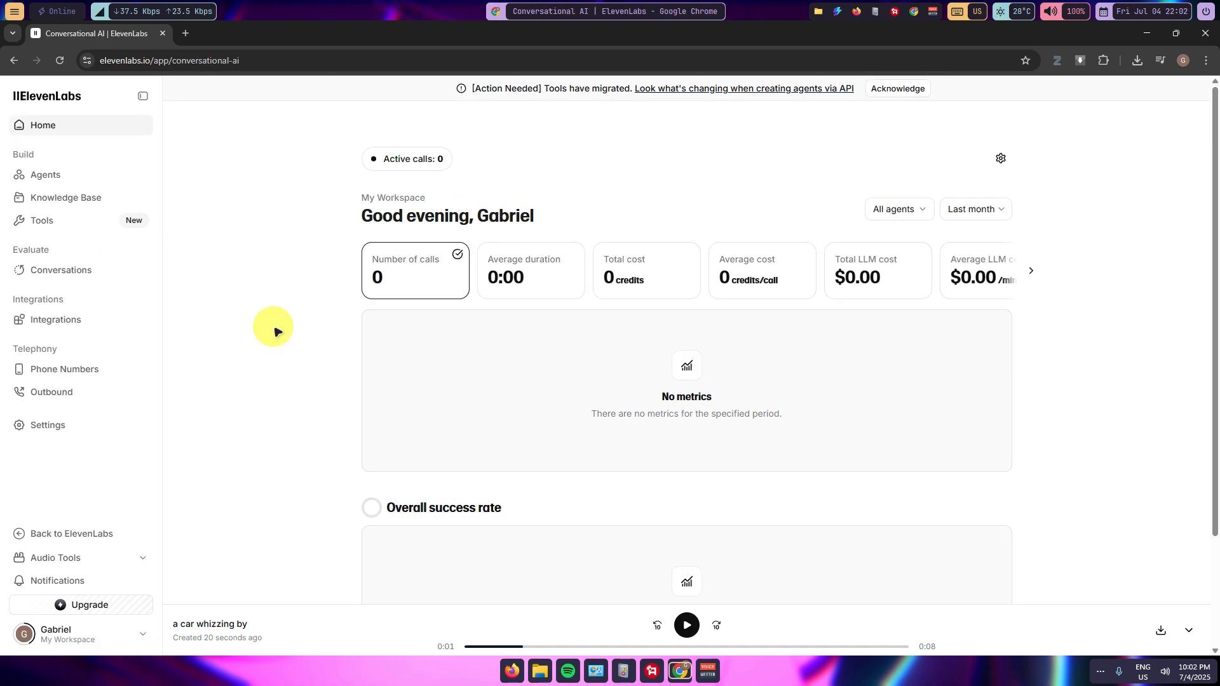
{"action": "scroll", "coordinate": [276, 330], "scroll_direction": "down", "scroll_amount": 2}
{"action": "scroll", "coordinate": [278, 335], "scroll_direction": "up", "scroll_amount": 2}
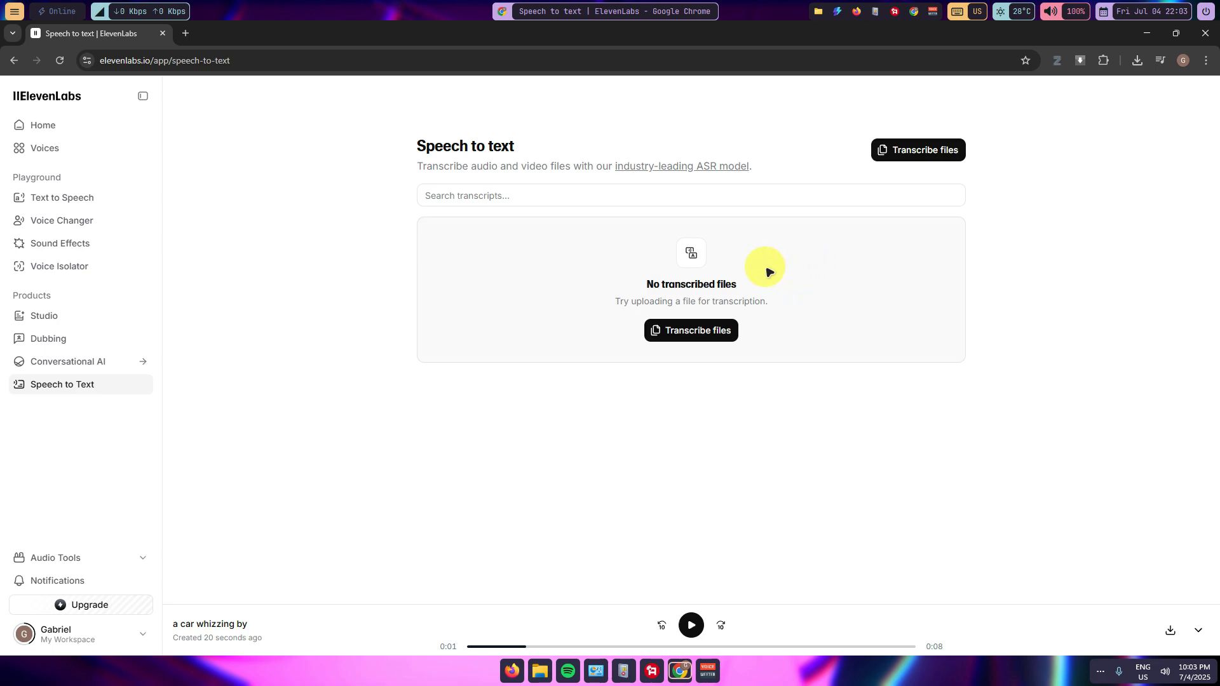
Return to the ElevenLabs Home page and look through its content
{"action": "left_click", "coordinate": [85, 125]}
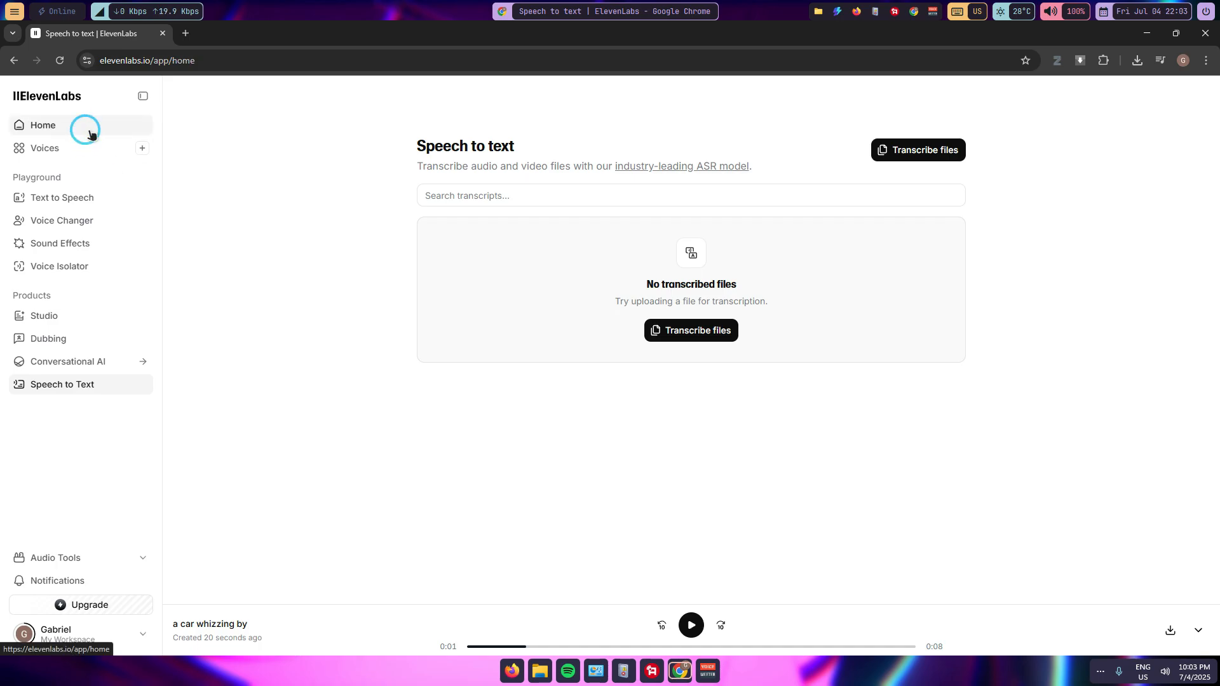
{"action": "scroll", "coordinate": [302, 327], "scroll_direction": "down", "scroll_amount": 3}
{"action": "scroll", "coordinate": [302, 327], "scroll_direction": "up", "scroll_amount": 3}
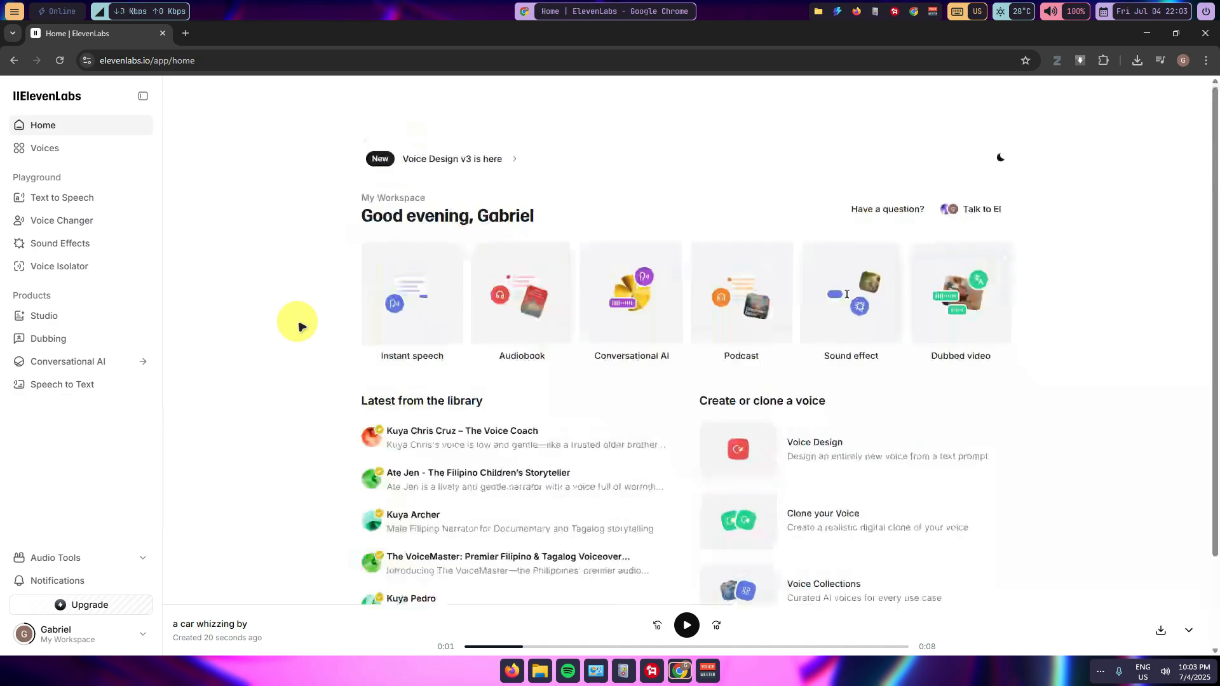